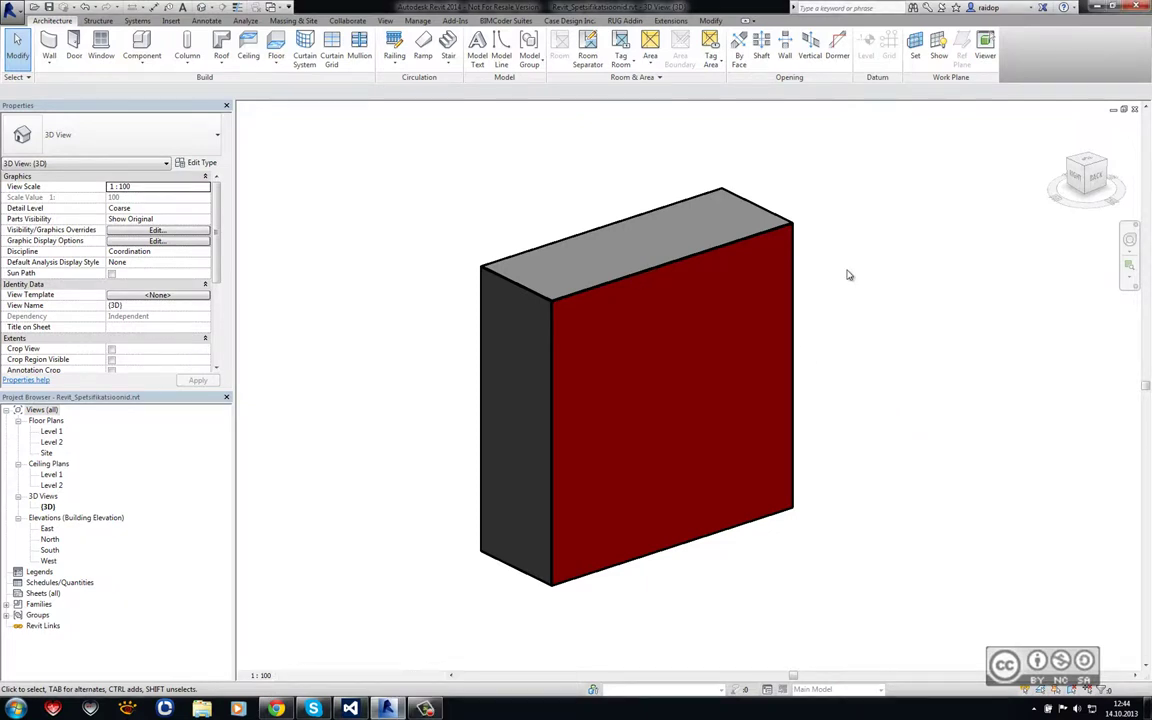
Select the red-faced Basic Wall (Fibo 200mm + EPS 150mm + Tempsi) in the 3D view.
left_click(708, 260)
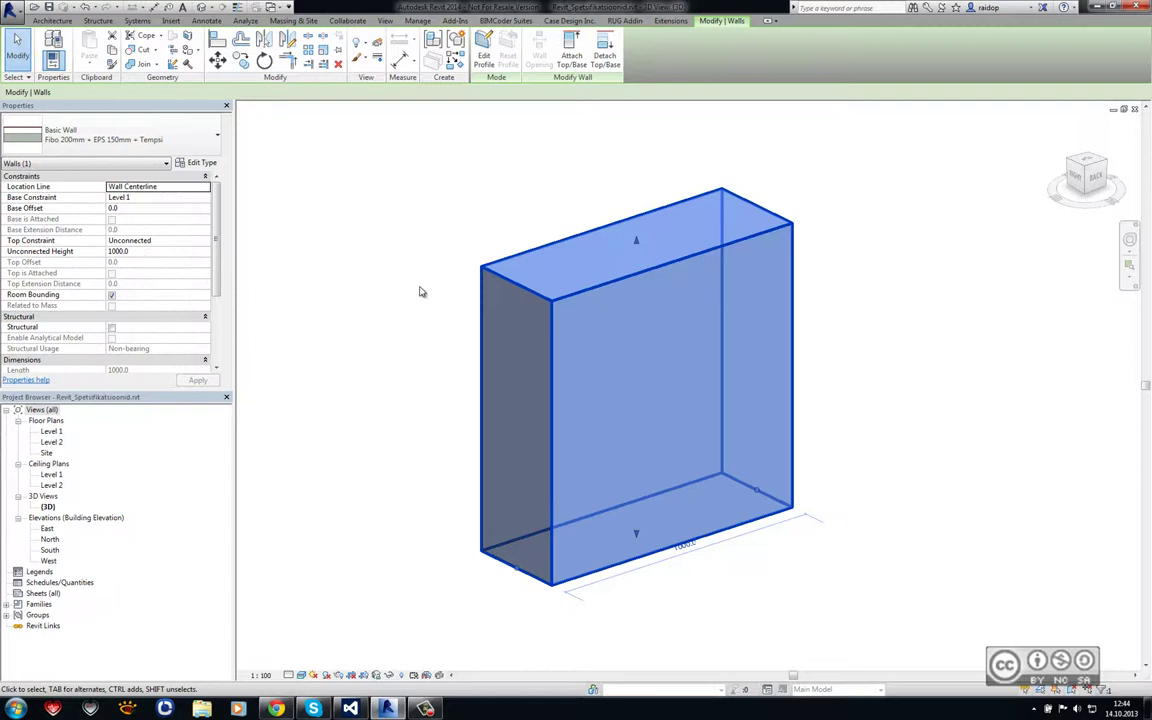
left_click(196, 163)
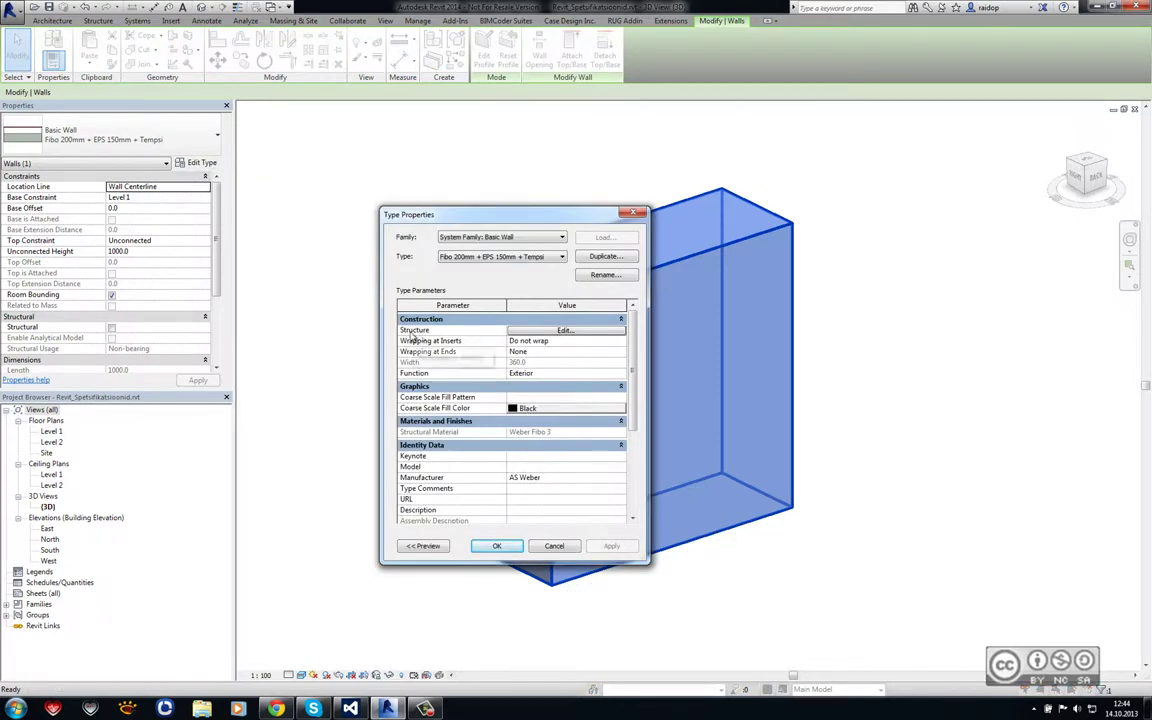
left_click(562, 332)
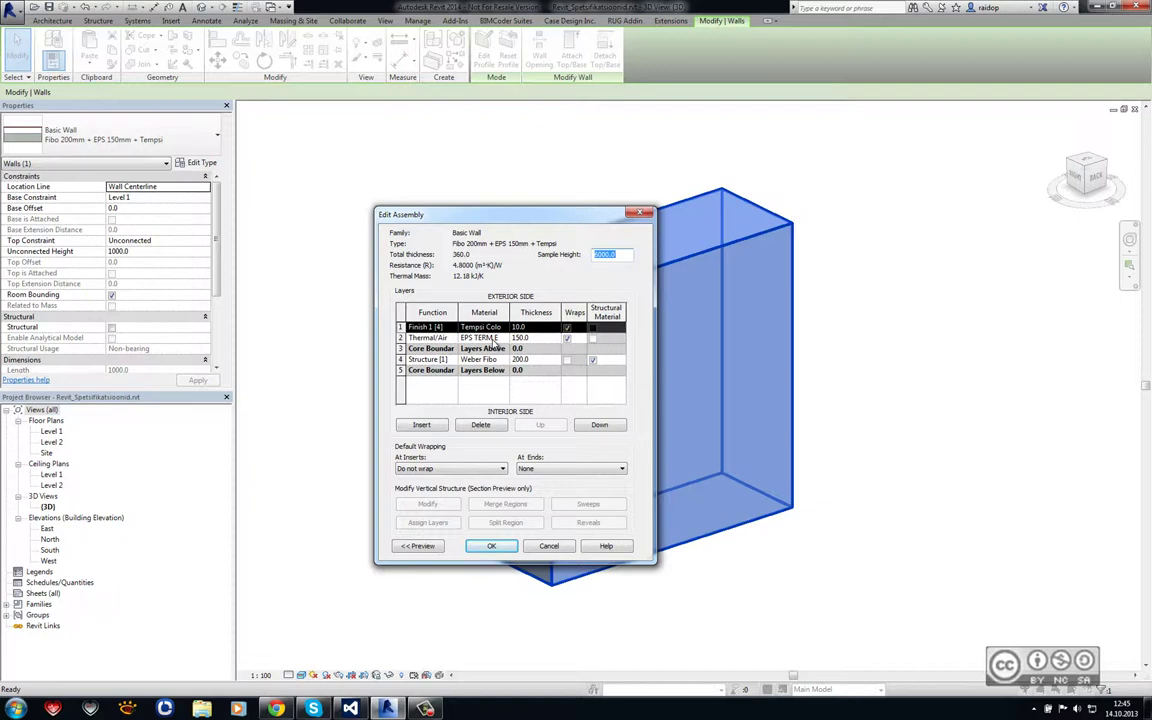
left_click(558, 548)
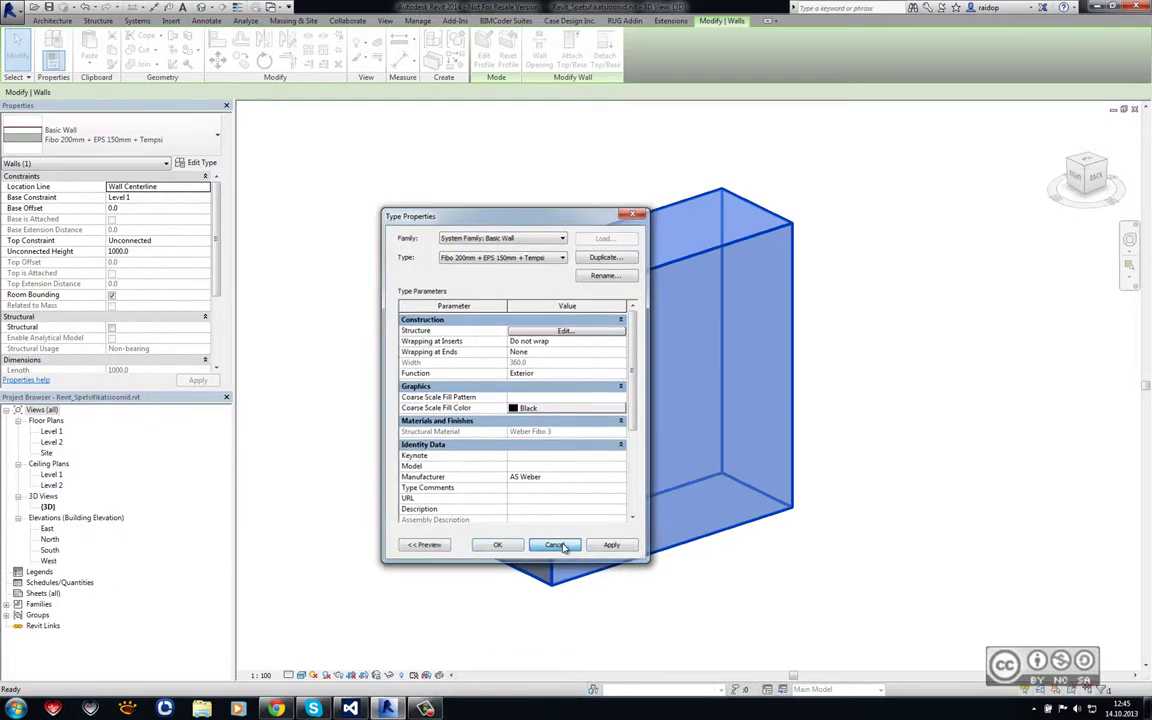
left_click(556, 545)
left_click(428, 322)
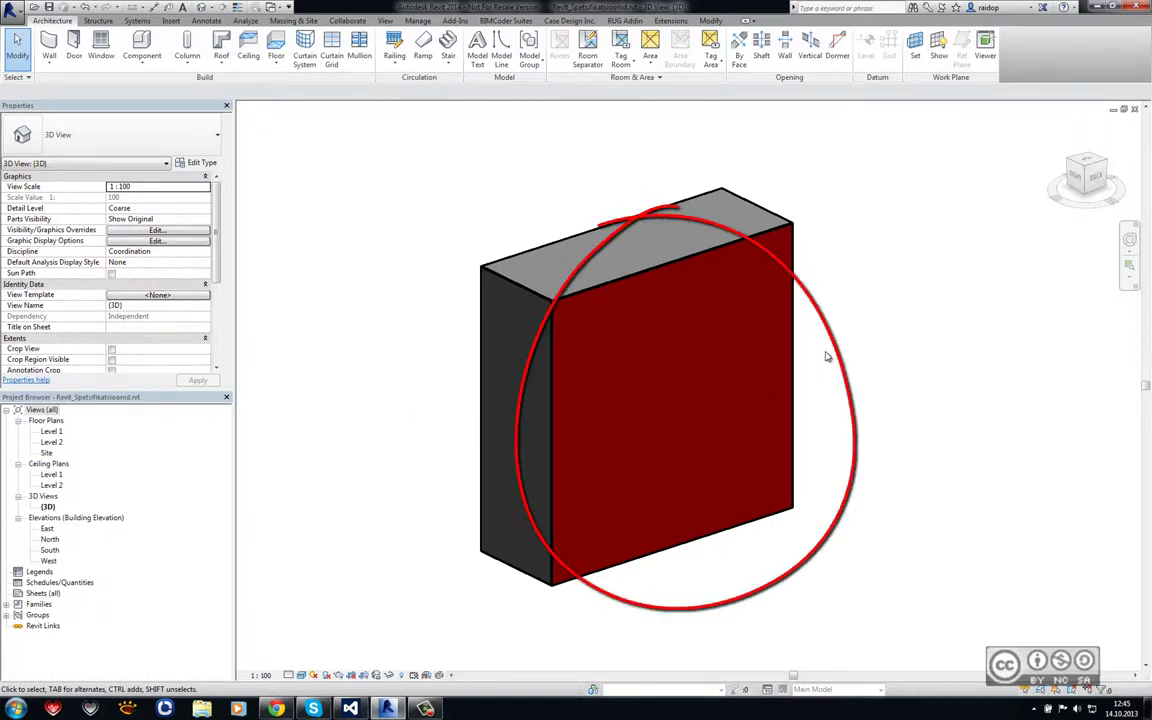
left_click(312, 676)
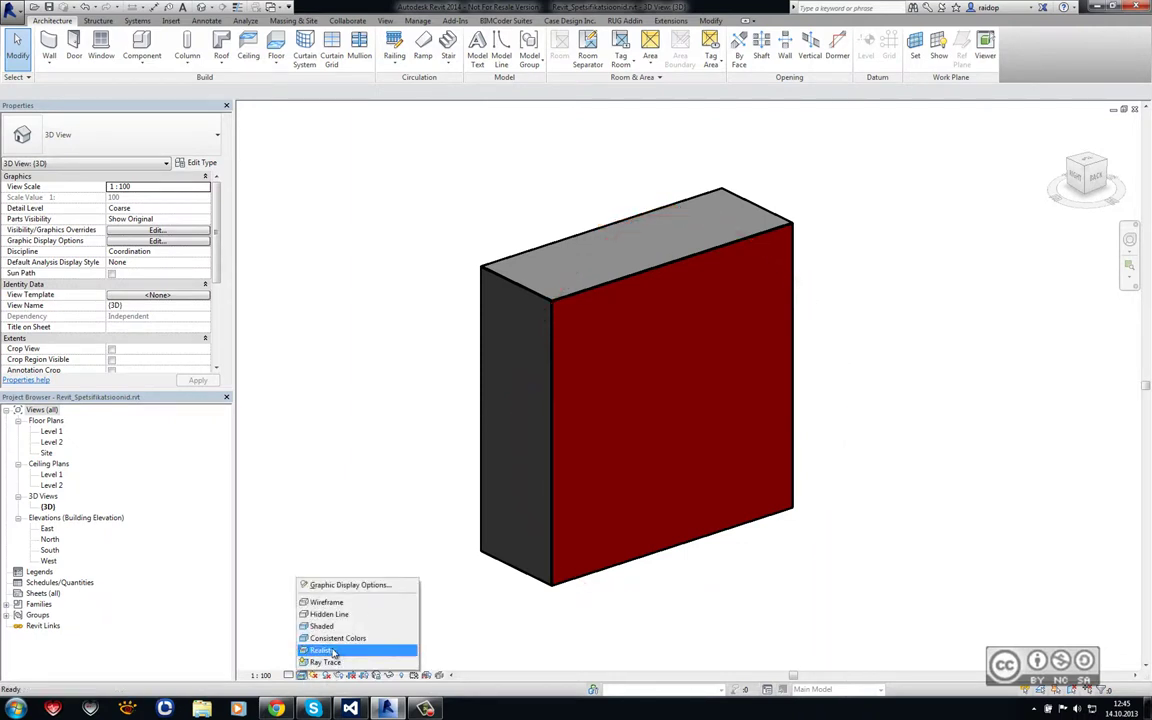
left_click(365, 338)
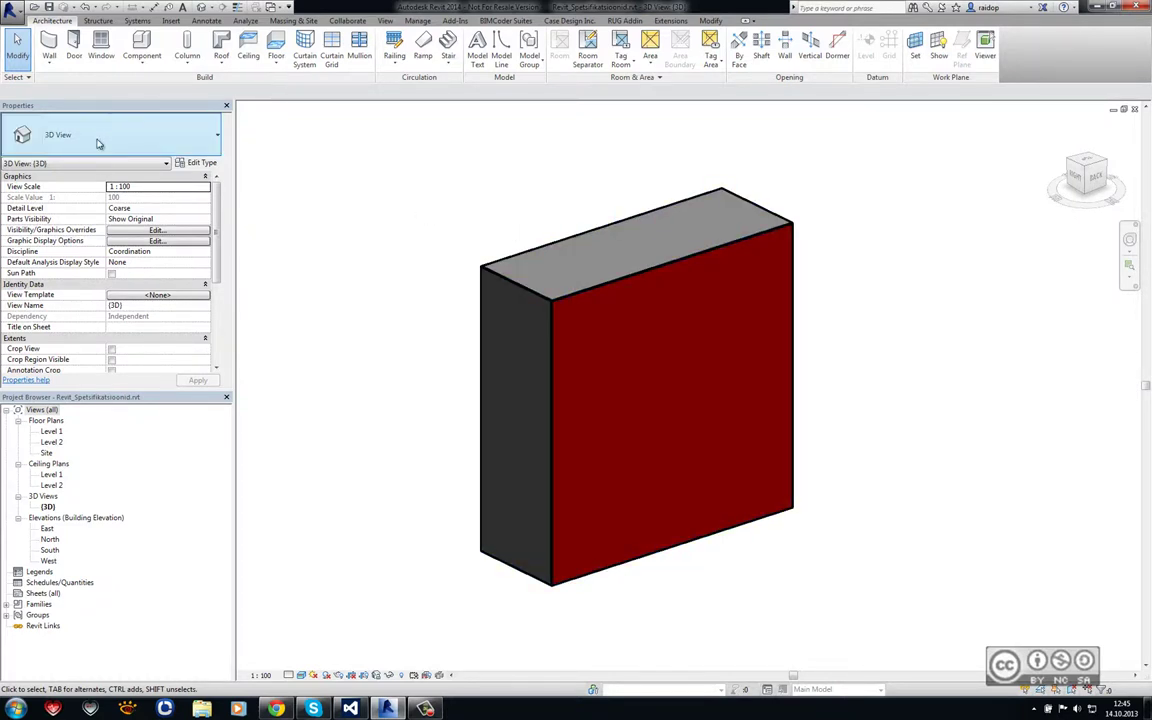
left_click(204, 220)
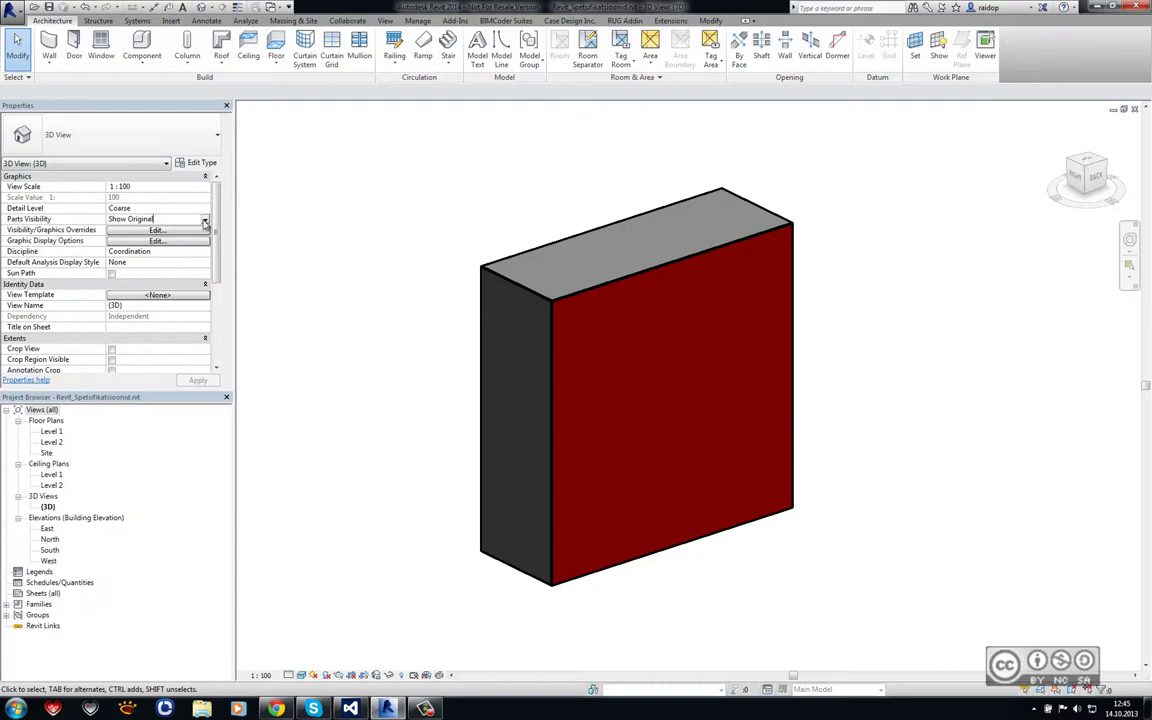
left_click(204, 222)
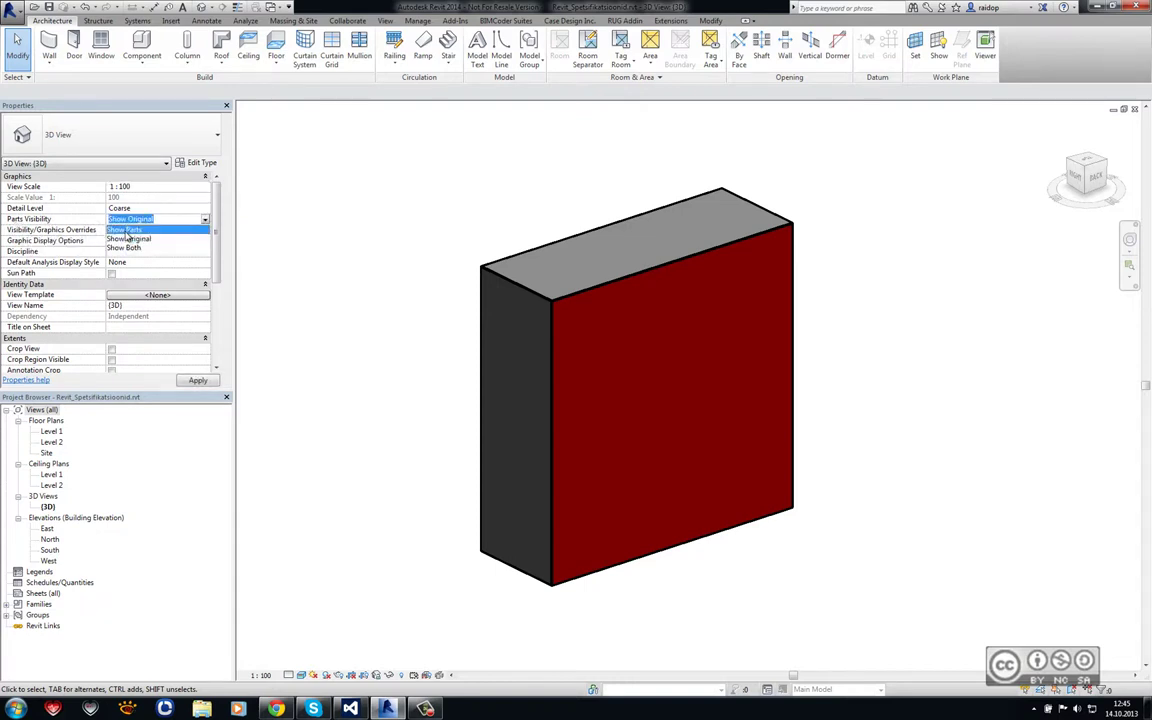
left_click(127, 231)
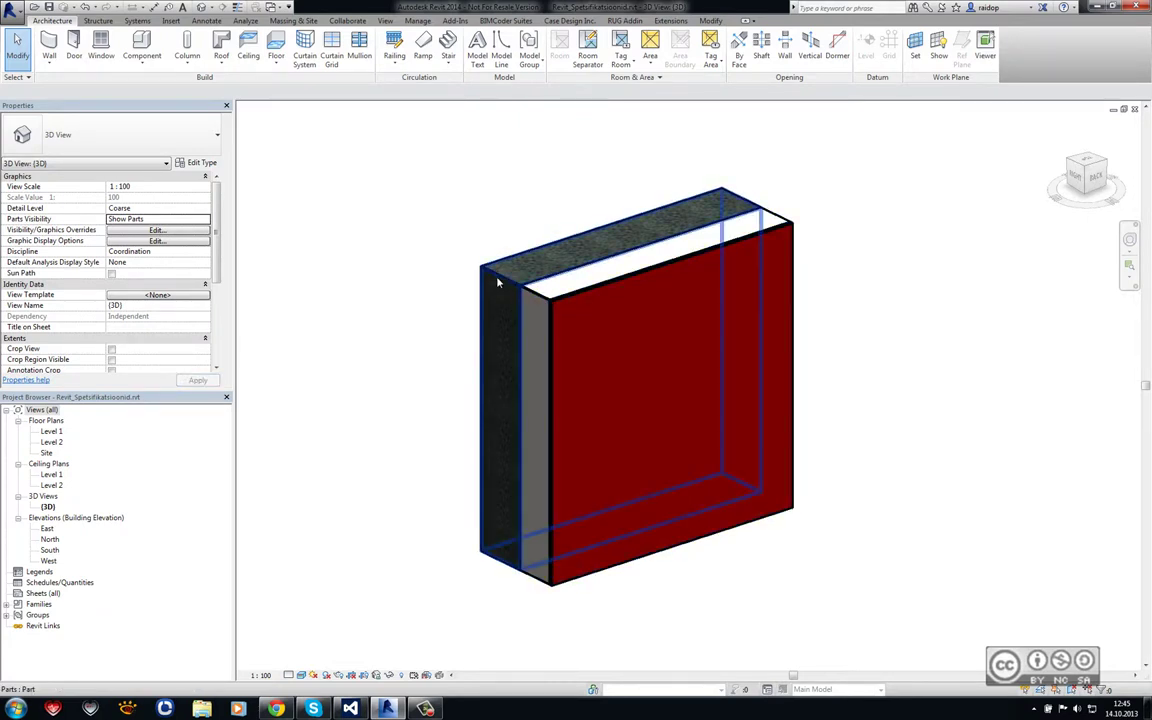
left_click(203, 219)
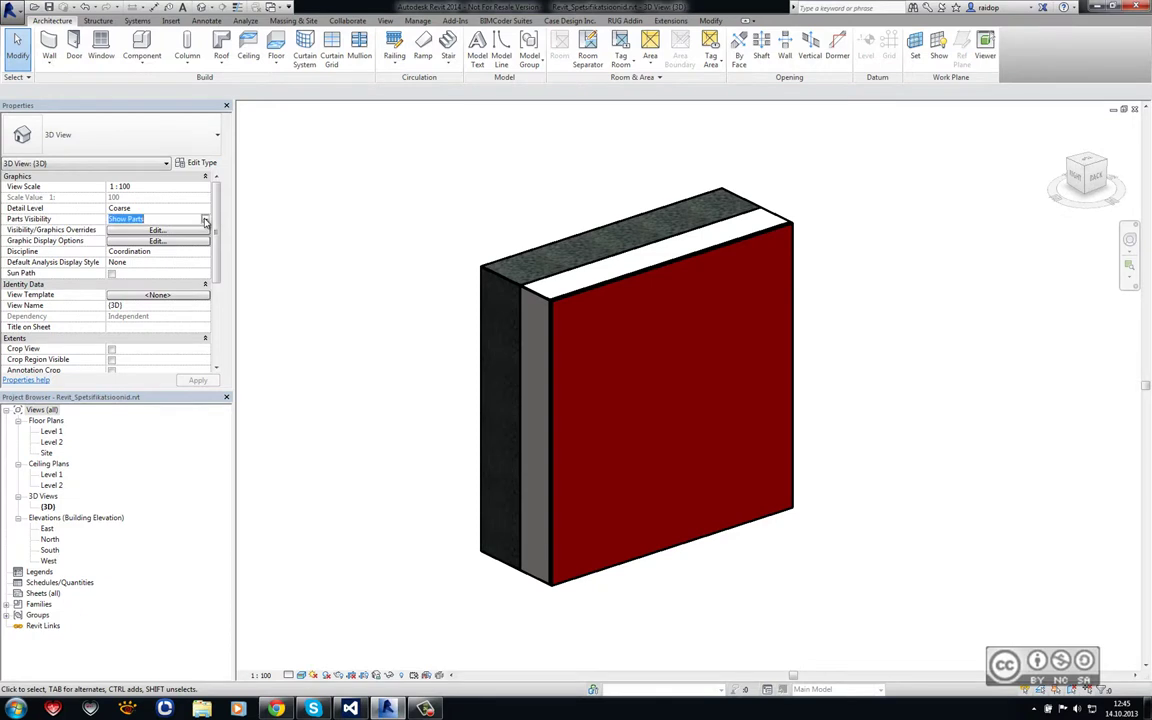
left_click(130, 240)
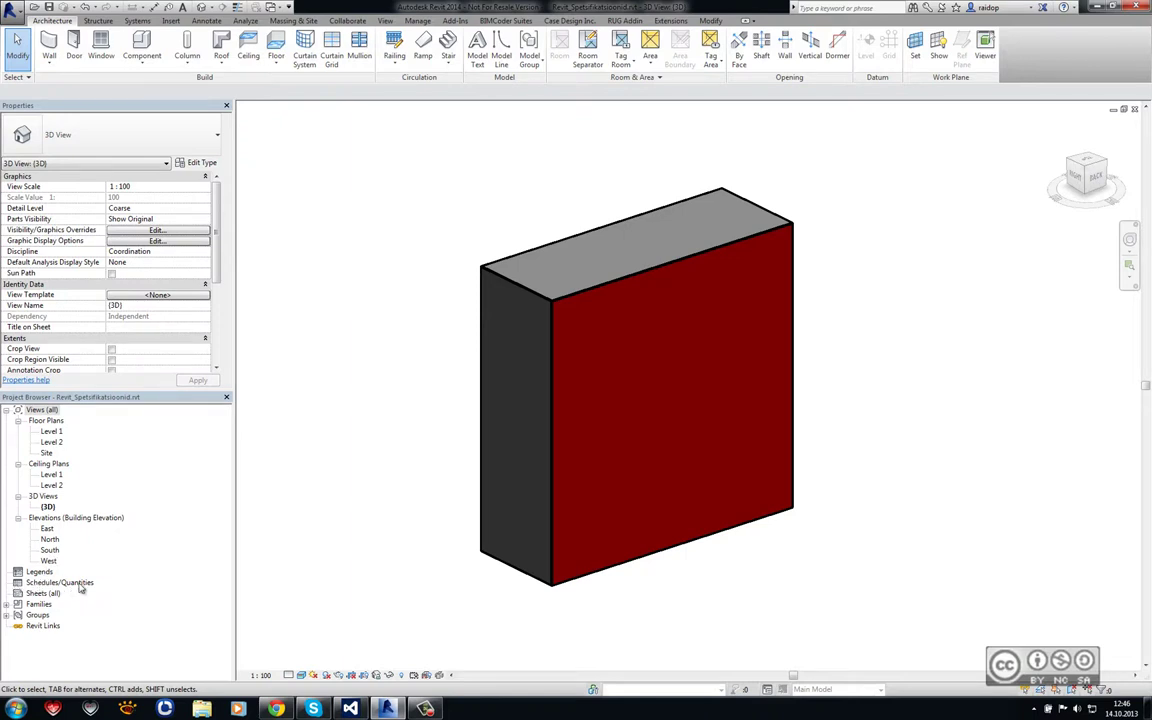
Create a new schedule for the Walls category, named Wall Schedule.
right_click(81, 589)
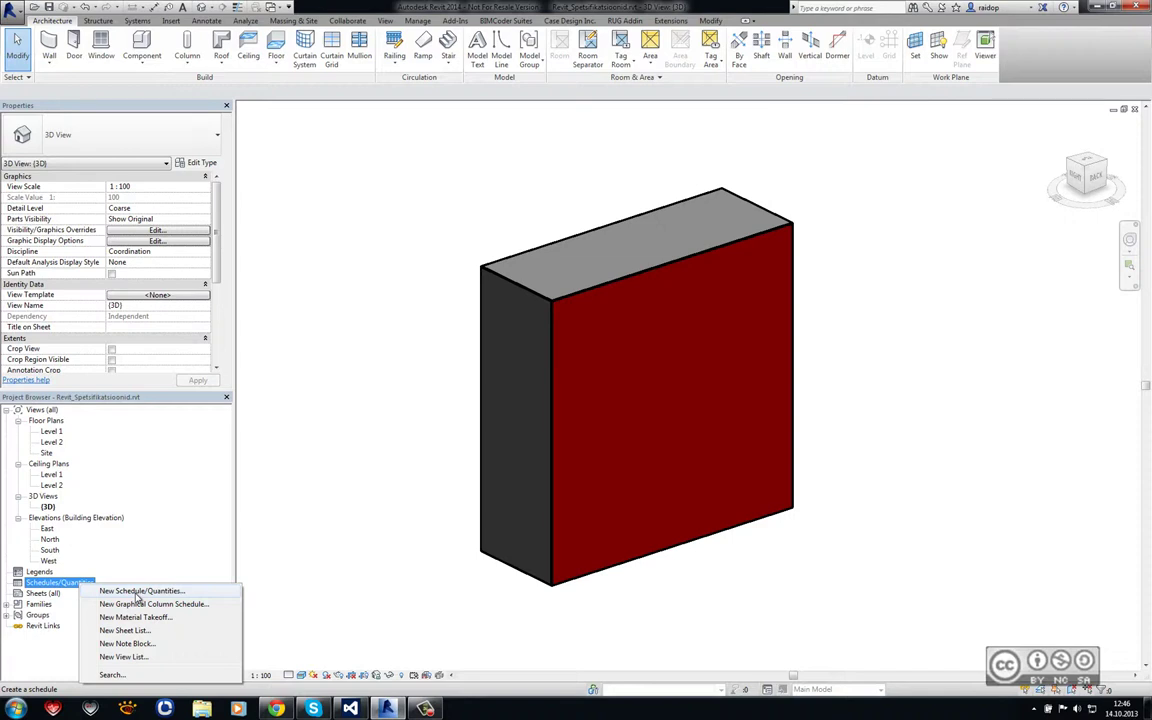
left_click(137, 594)
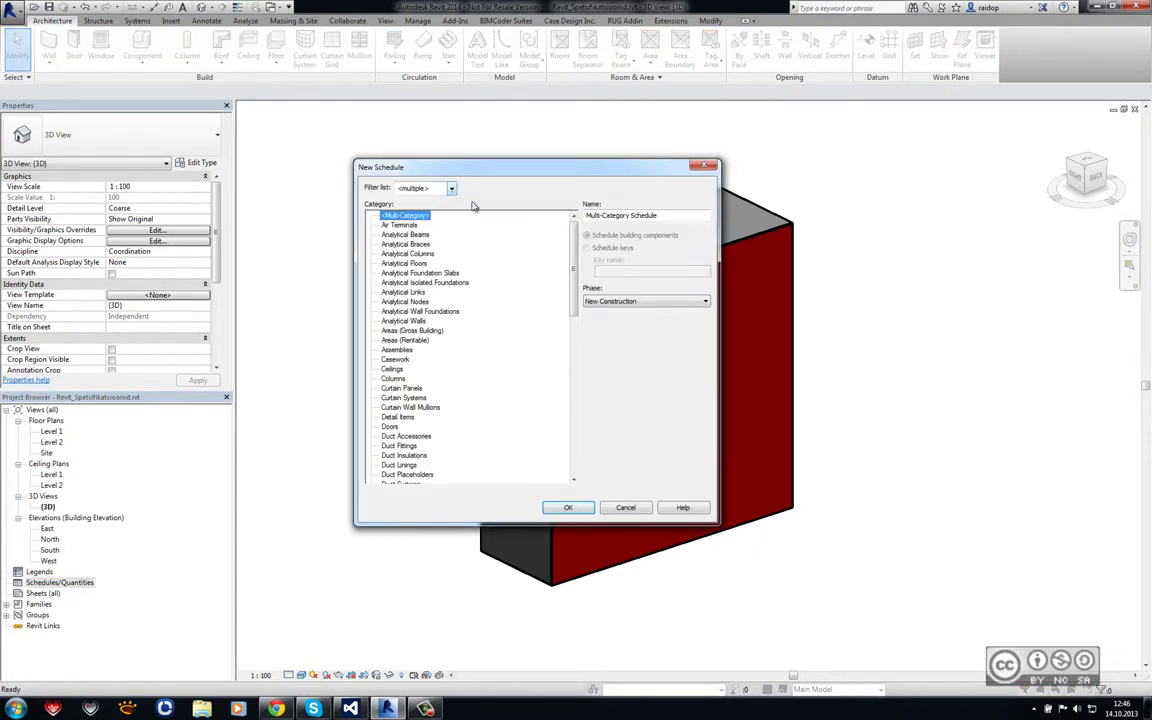
left_click_drag(574, 280, 576, 444)
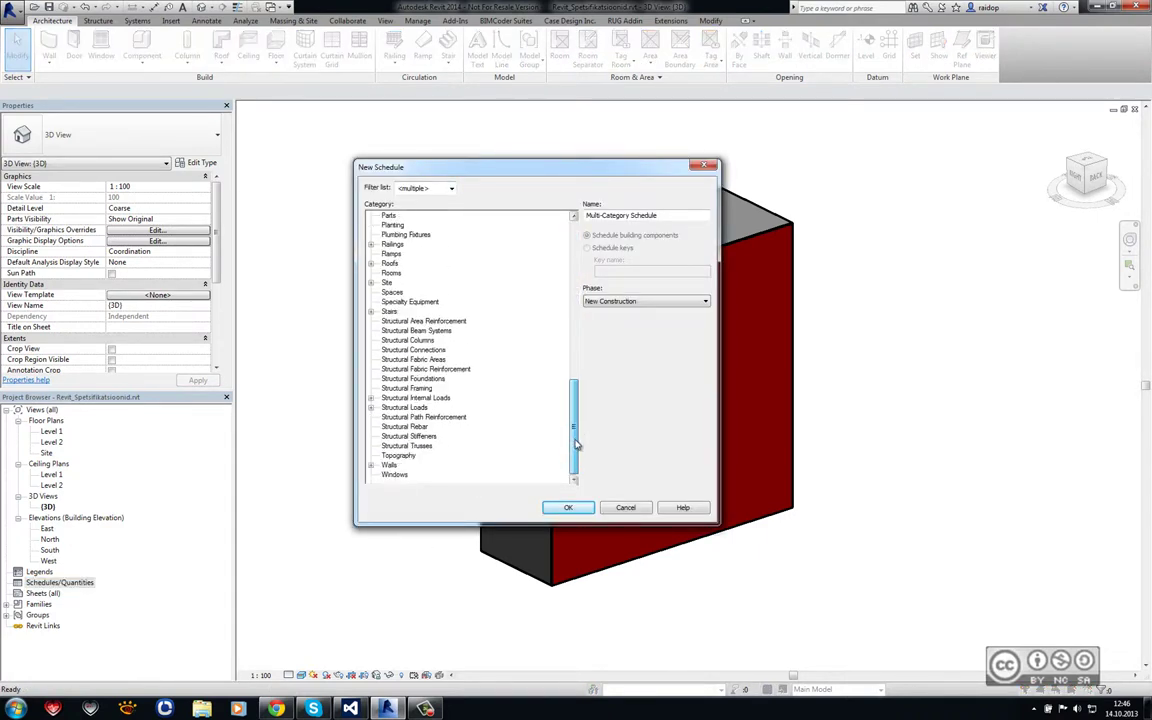
left_click(389, 465)
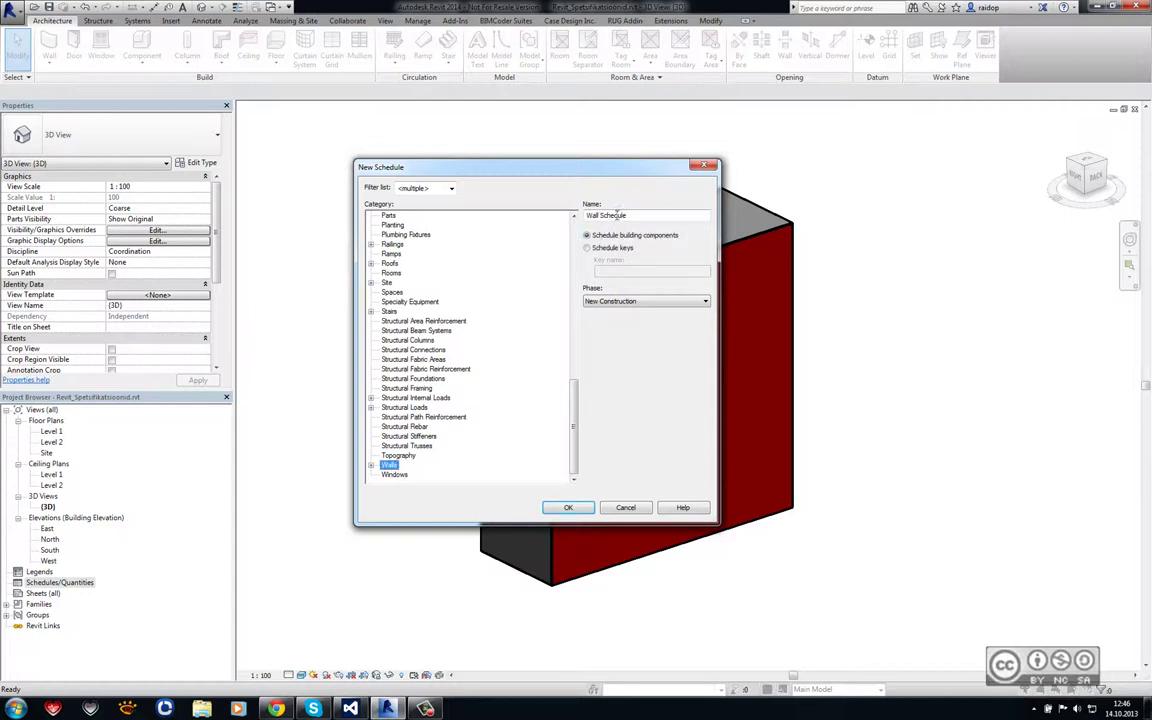
left_click(568, 507)
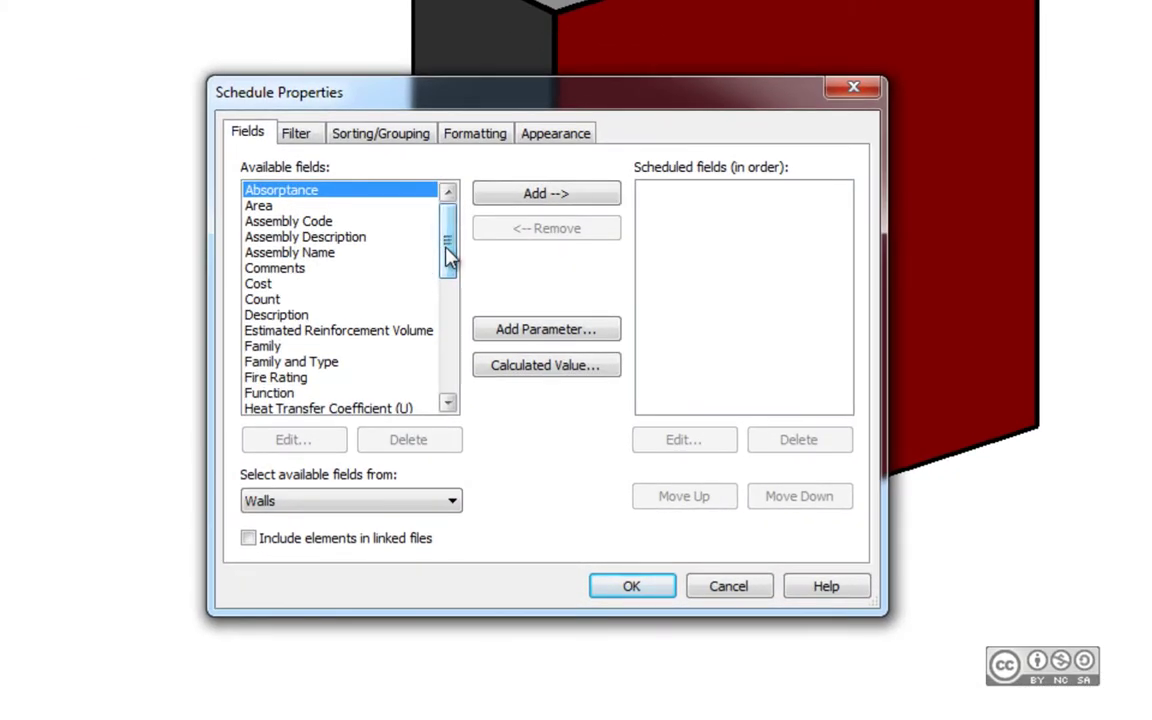
Add Area, Volume, Thermal Resistance, Heat Transfer Coefficient, Manufacturer and Structural Material fields to the schedule.
mouse_move(447, 257)
left_mouse_down()
mouse_move(450, 314)
mouse_move(447, 230)
left_mouse_up()
left_click(330, 206)
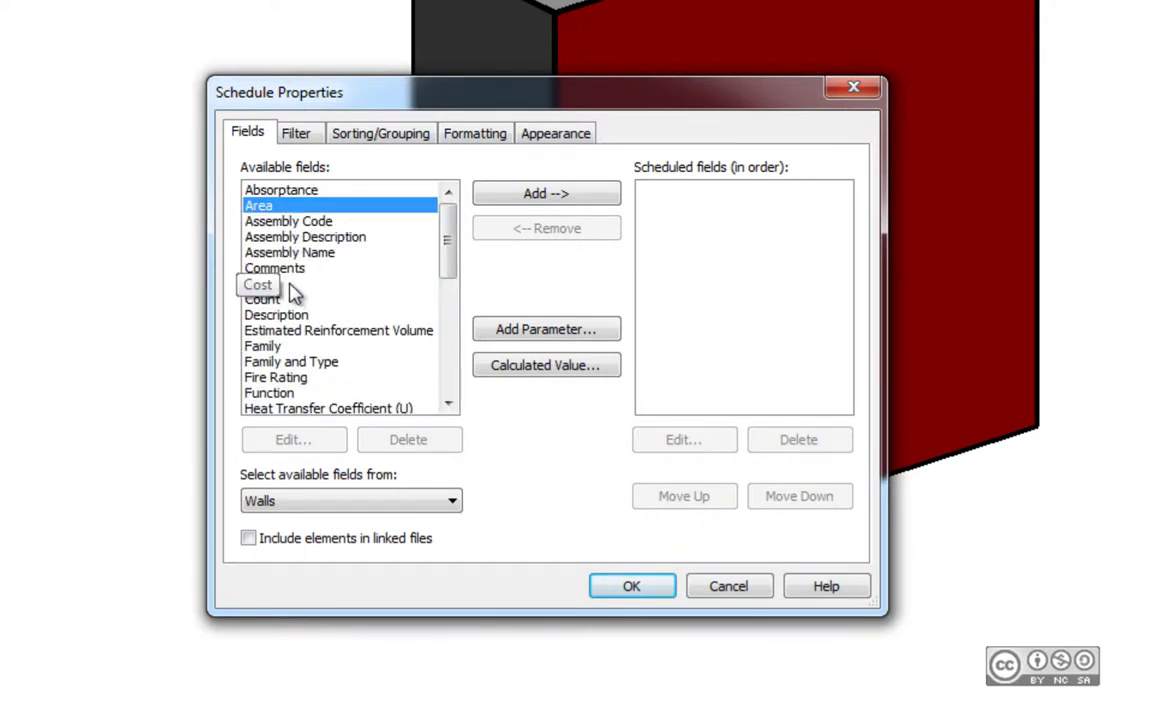
scroll(330, 320, "down", 7)
left_click(330, 377)
left_click(288, 299, "ctrl")
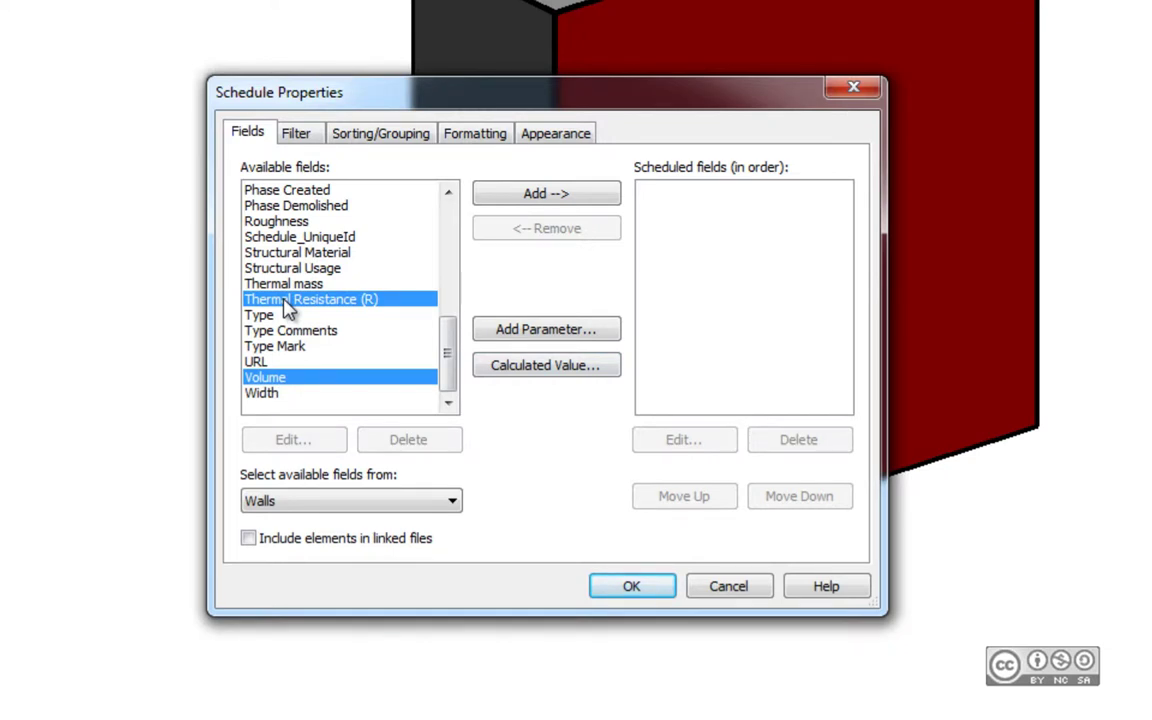
scroll(295, 312, "up", 5)
left_click(318, 316)
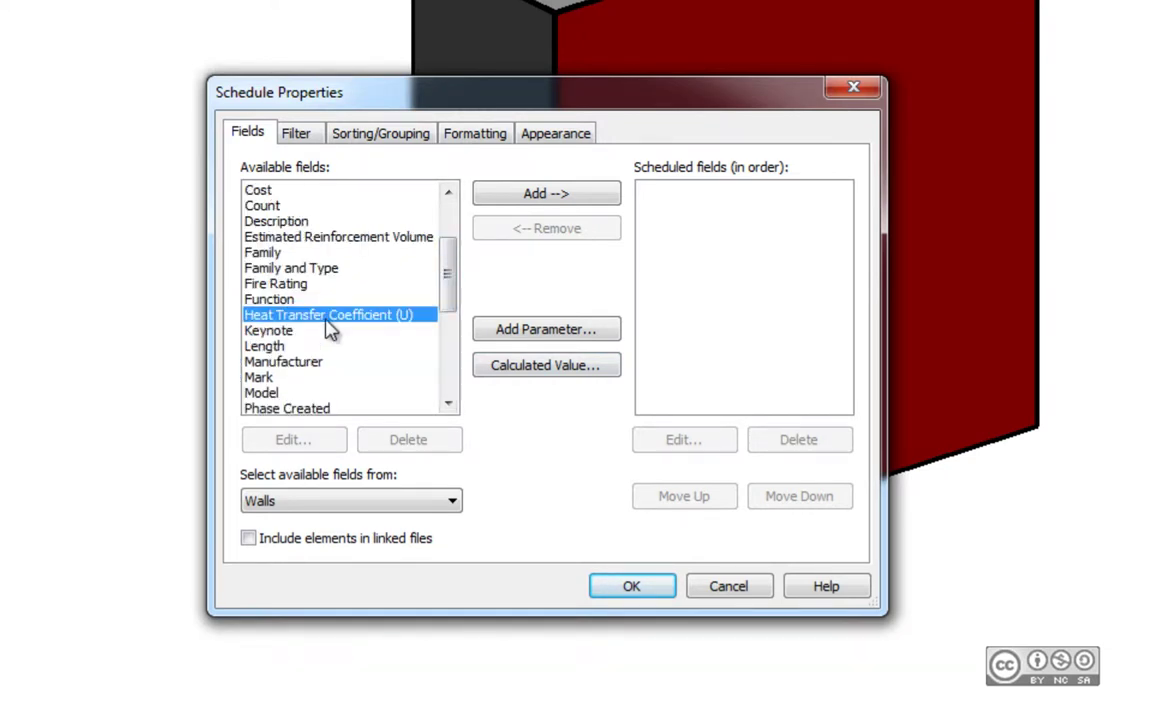
scroll(330, 330, "down", 2)
left_click(298, 300, "ctrl")
scroll(368, 398, "down", 1)
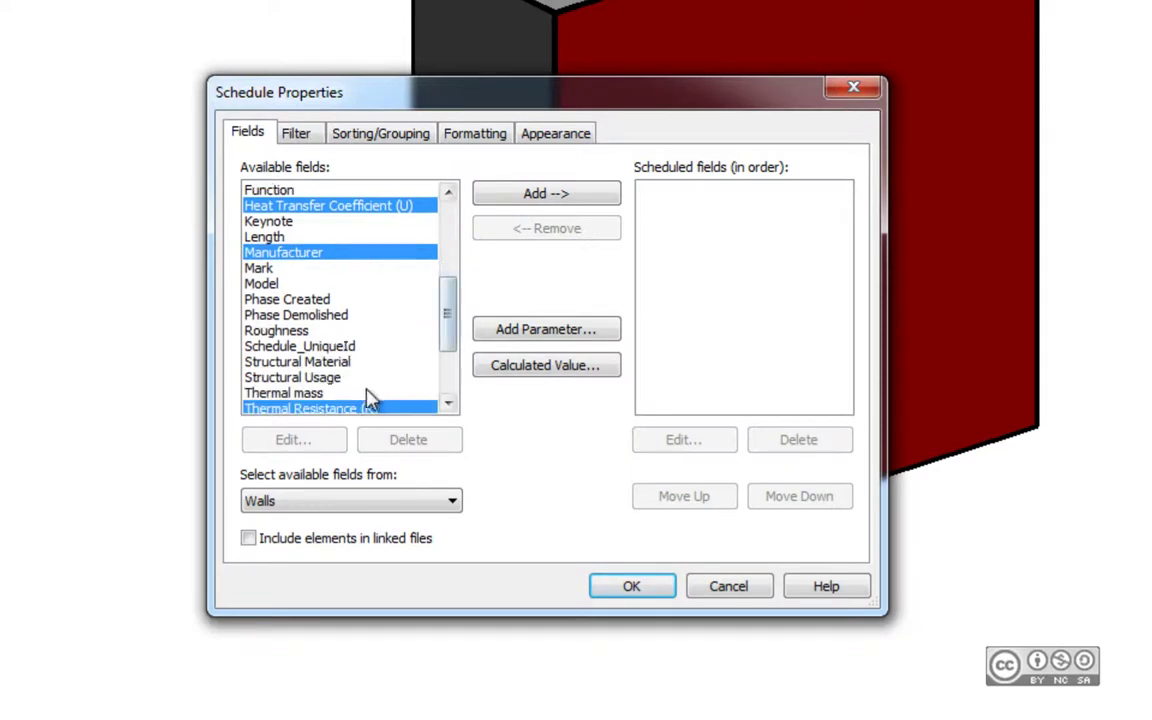
left_click(364, 363, "ctrl")
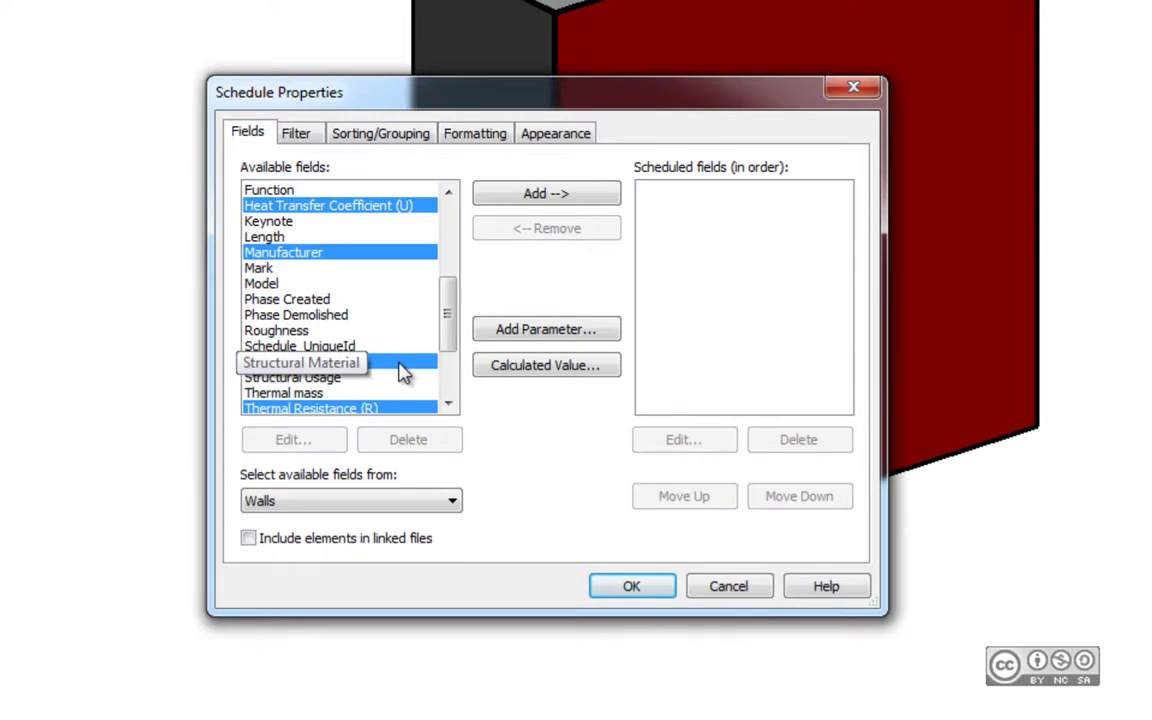
left_click(586, 193)
Order the columns Structural Material, Area, Volume, Thermal Resistance, and finish the schedule.
left_click(702, 316)
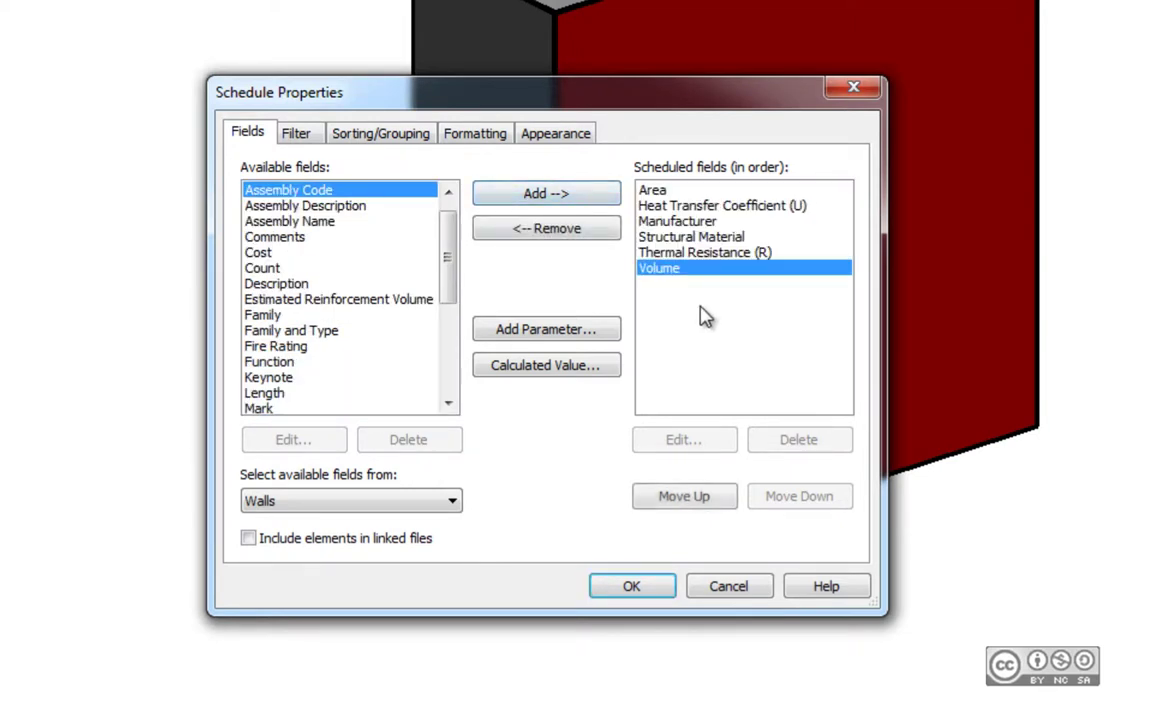
left_click(716, 240)
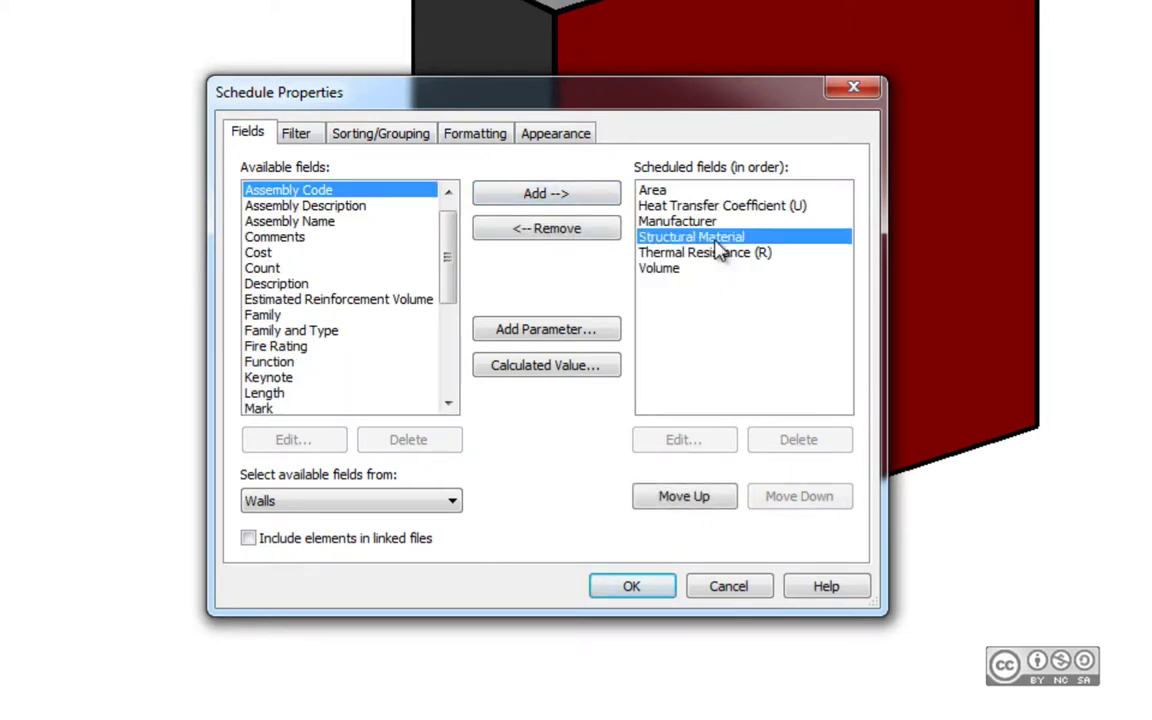
triple_click(688, 498)
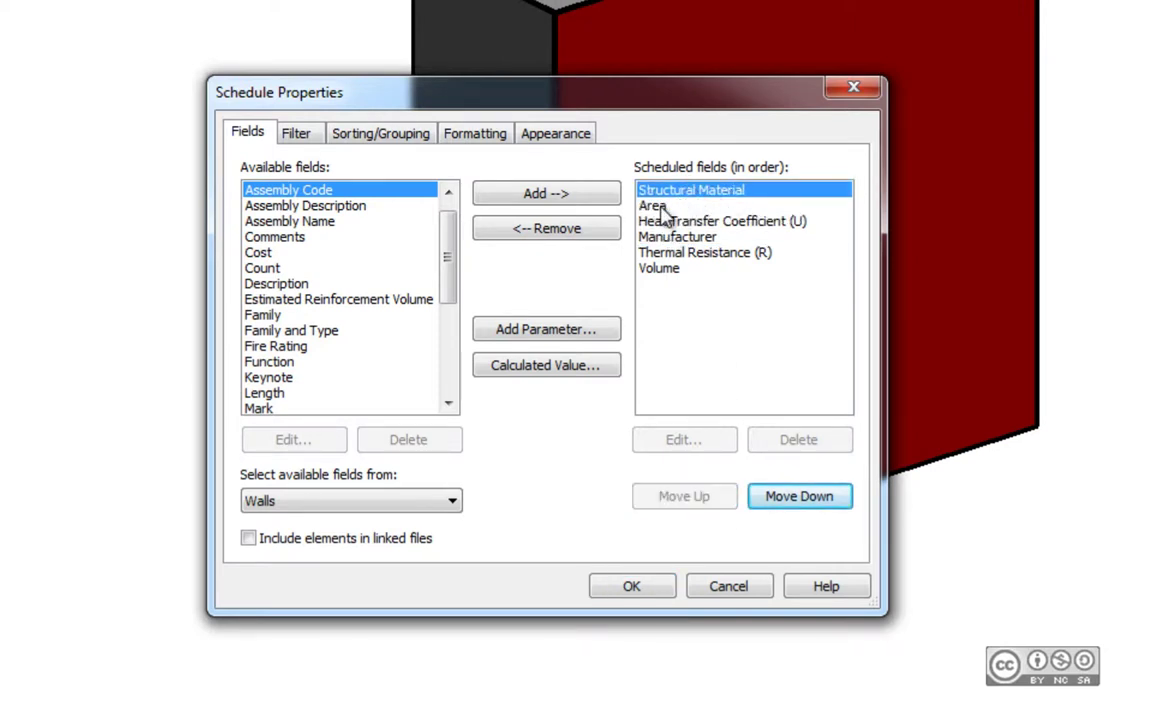
left_click(707, 368)
double_click(720, 501)
left_click(715, 498)
left_click(705, 268)
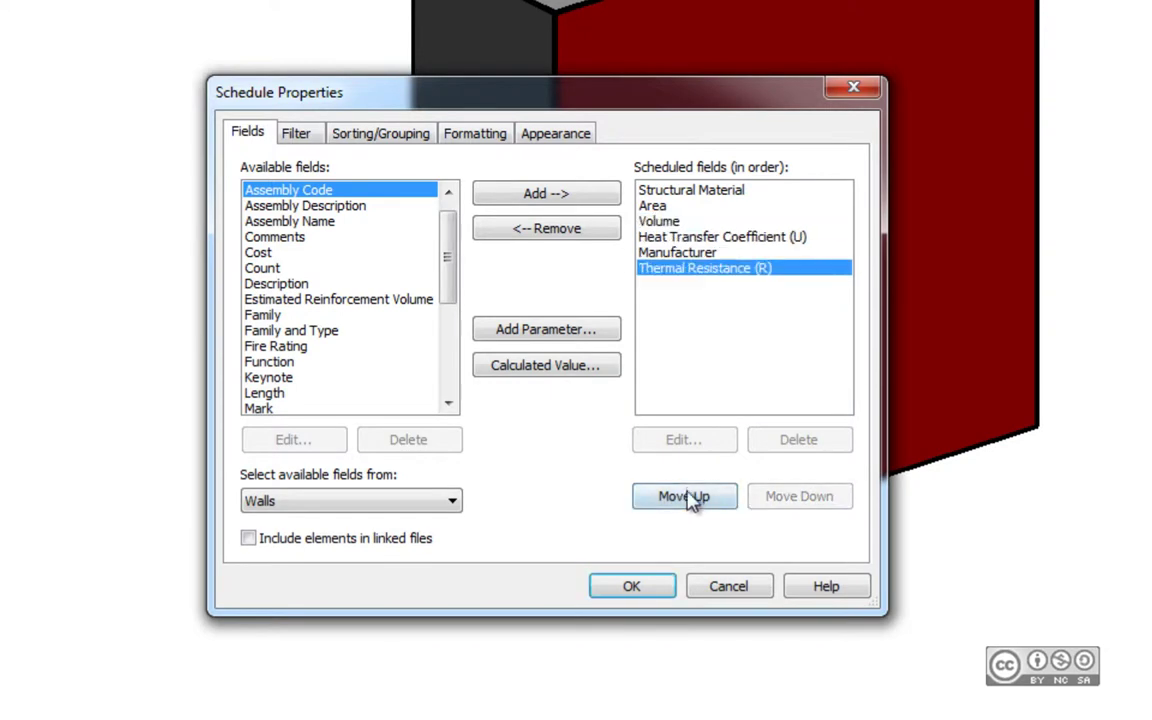
double_click(688, 498)
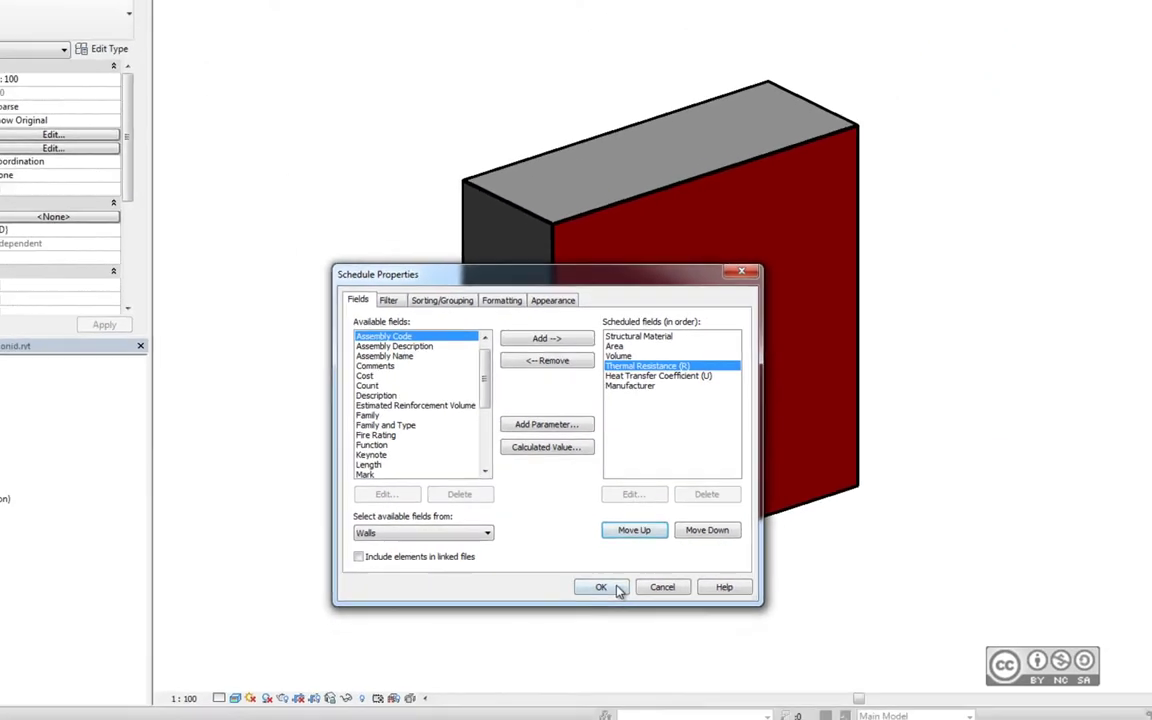
left_click(631, 586)
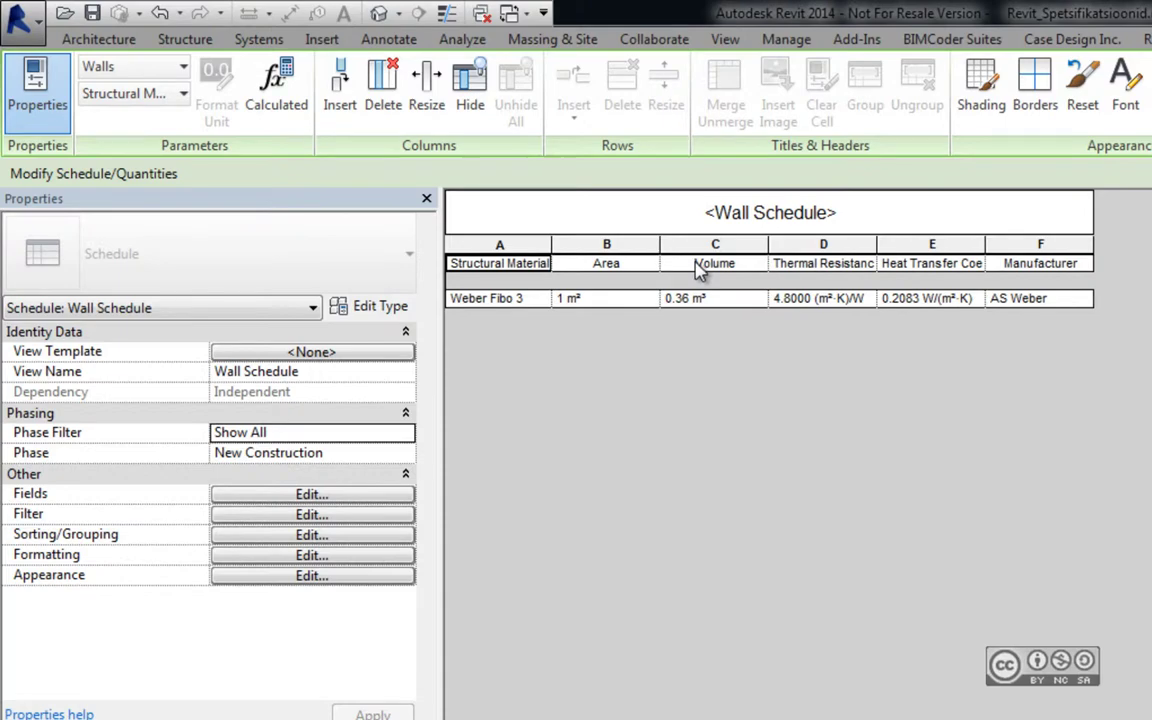
Set the Project Units rounding for Area and Volume to 3 decimal places.
left_click(786, 39)
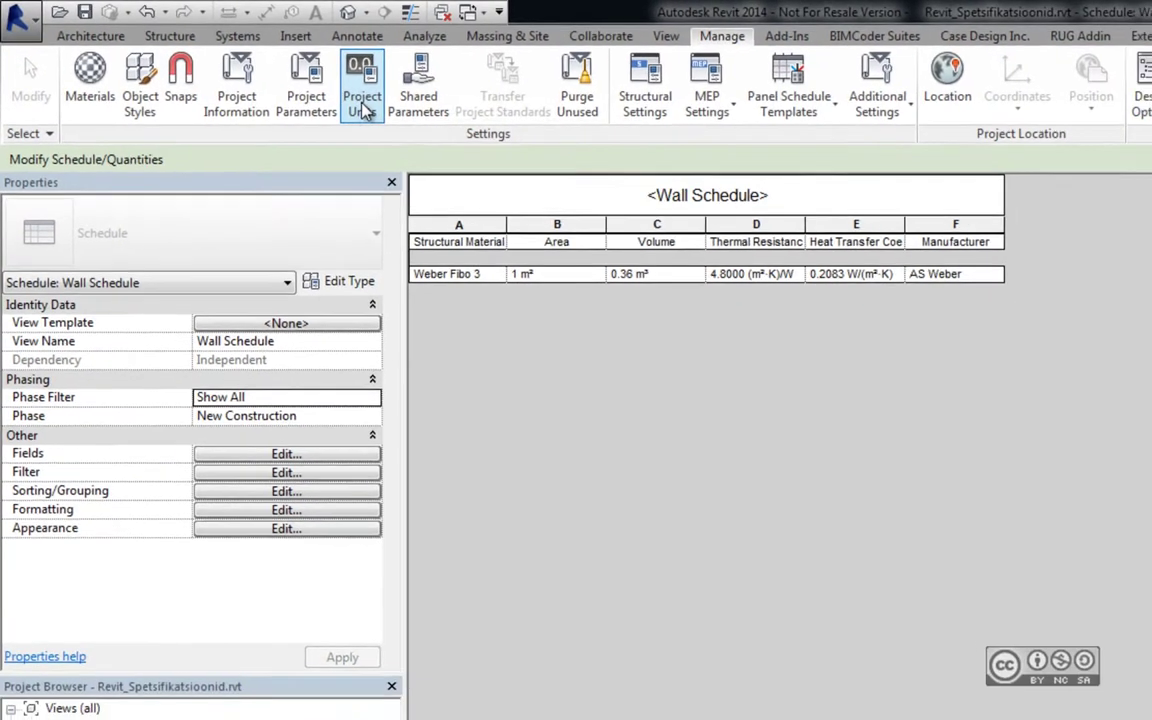
left_click(362, 100)
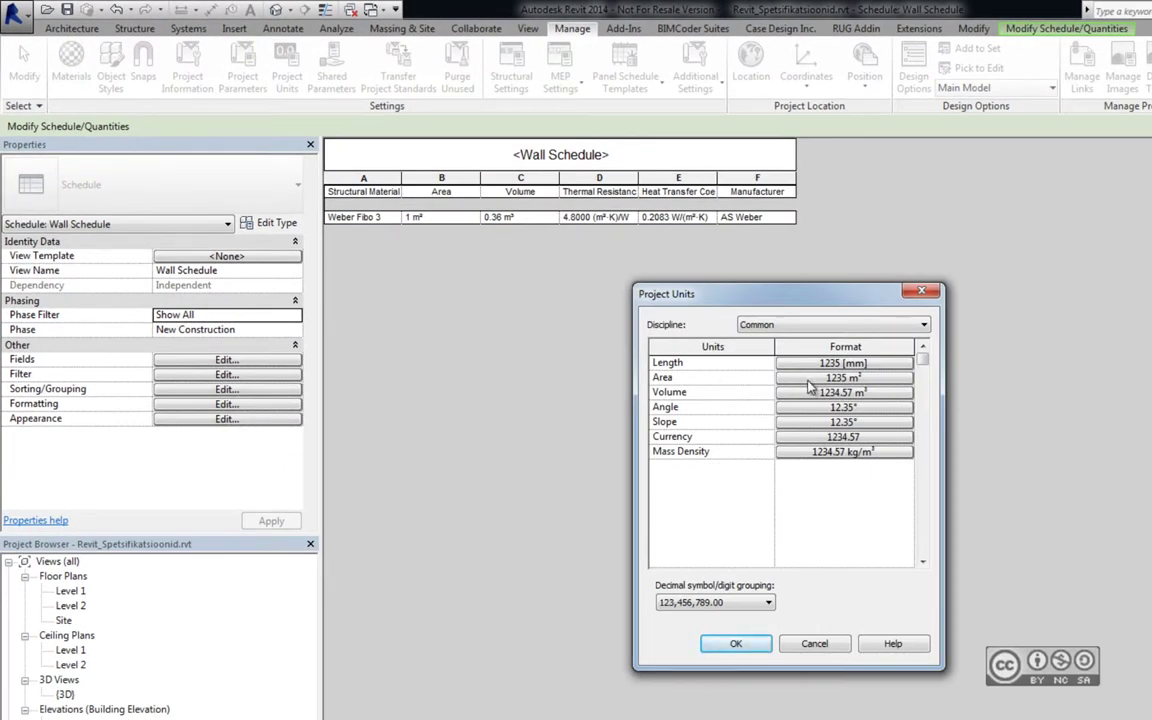
left_click(765, 362)
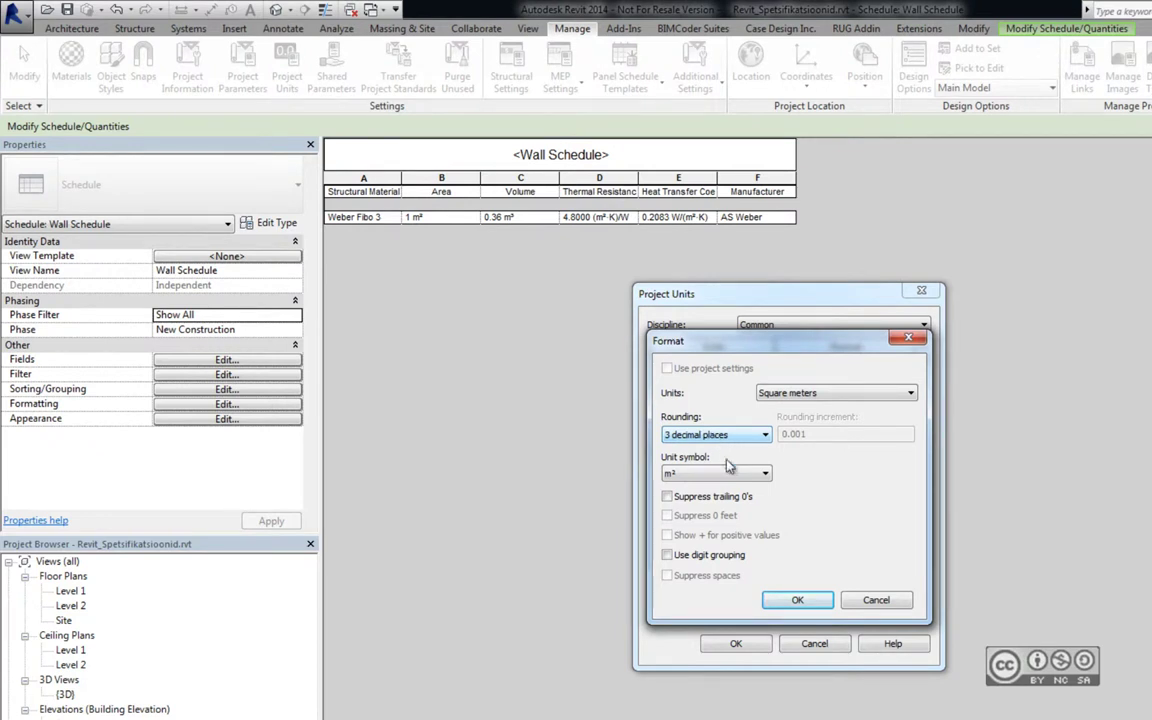
left_click(778, 600)
left_click(800, 390)
left_click(716, 434)
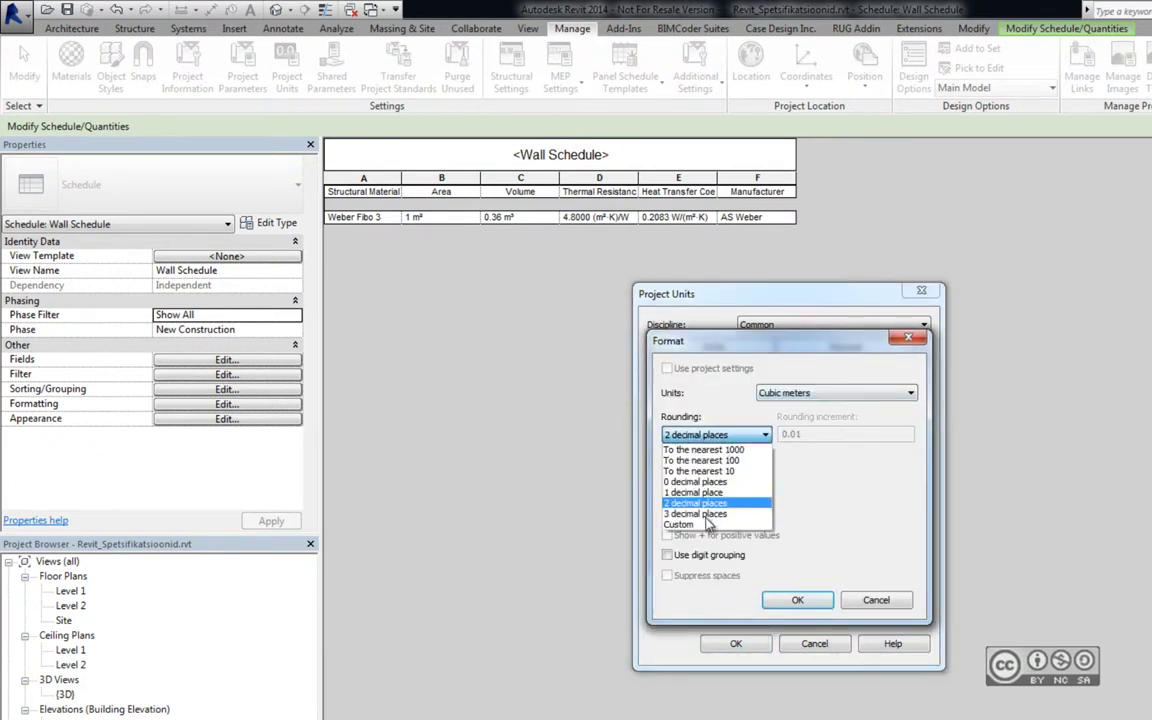
left_click(690, 453)
left_click(797, 600)
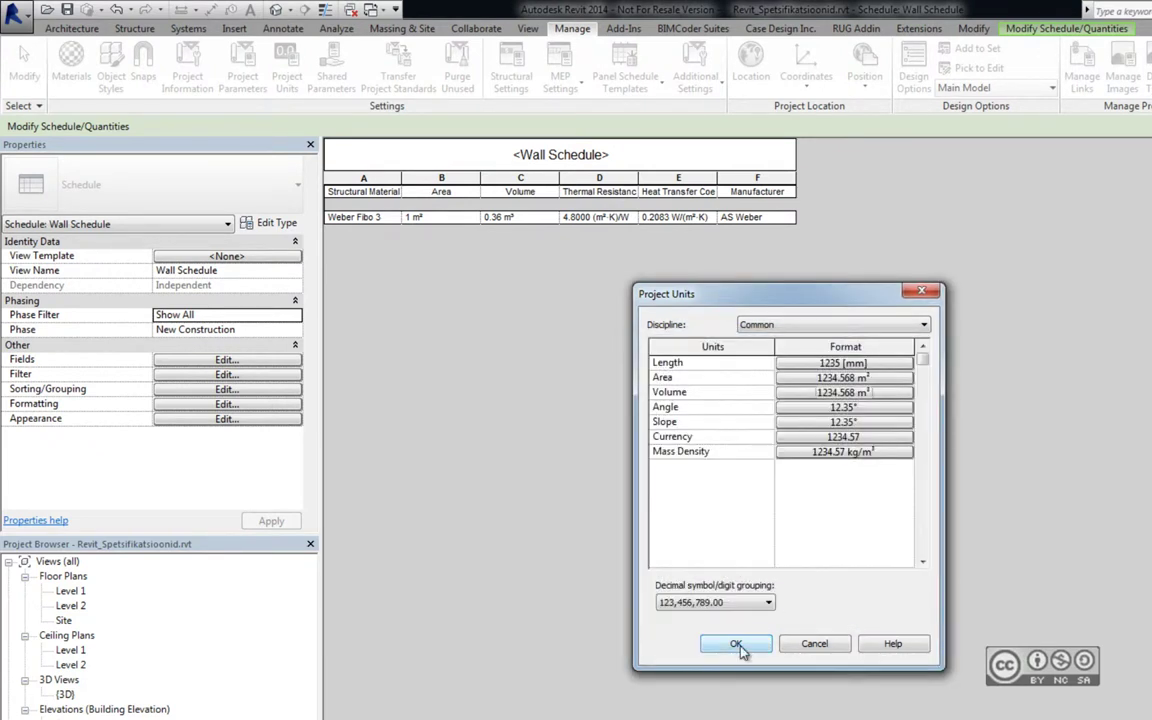
left_click(735, 645)
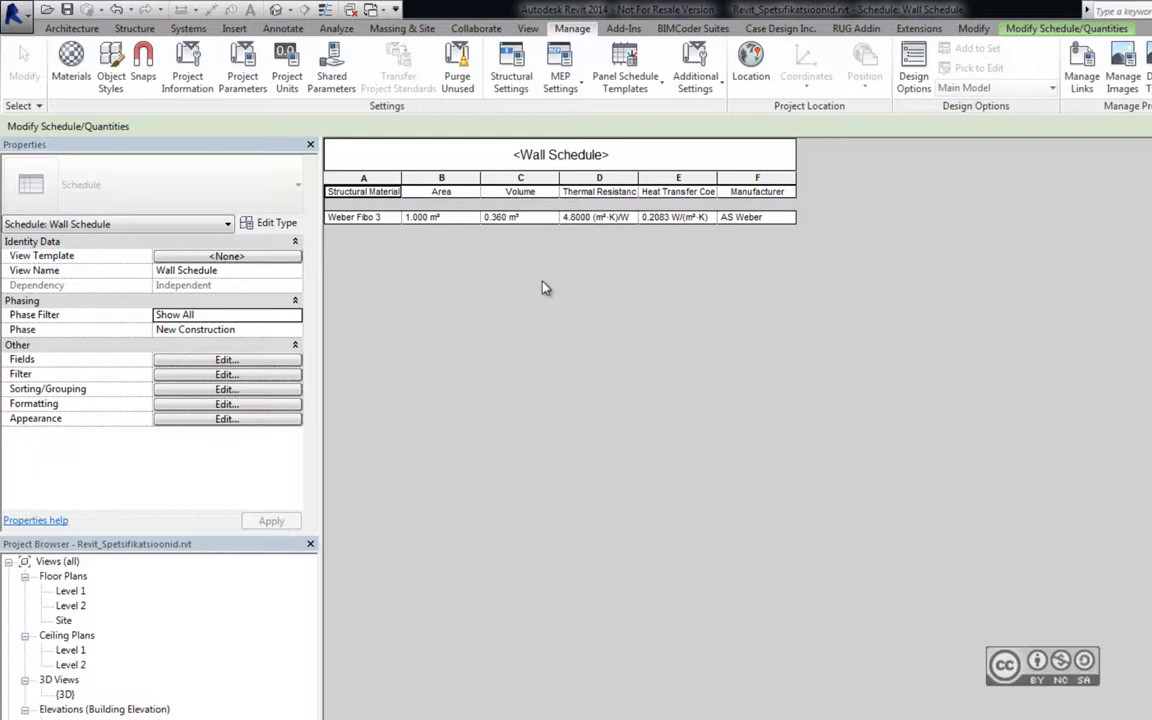
left_click(528, 29)
Tile the Wall Schedule beside the 3D view, then select the wall to compare its Area and Volume.
key("w")
key("t")
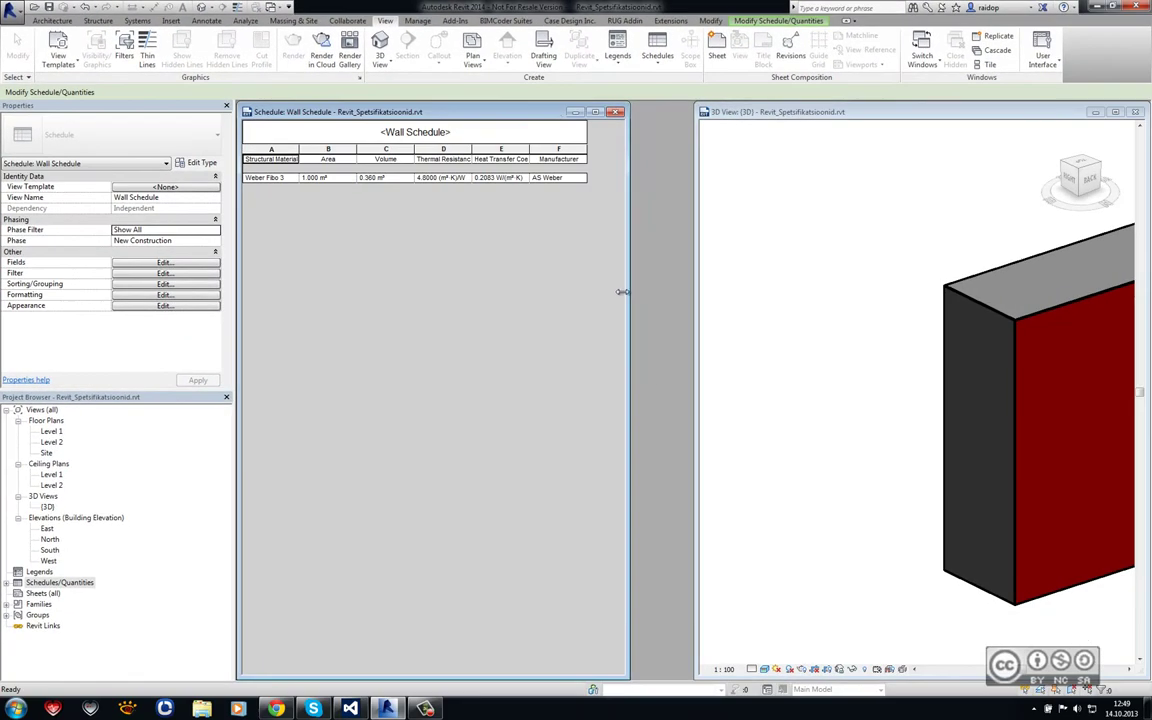
middle_click_drag(917, 286, 723, 266)
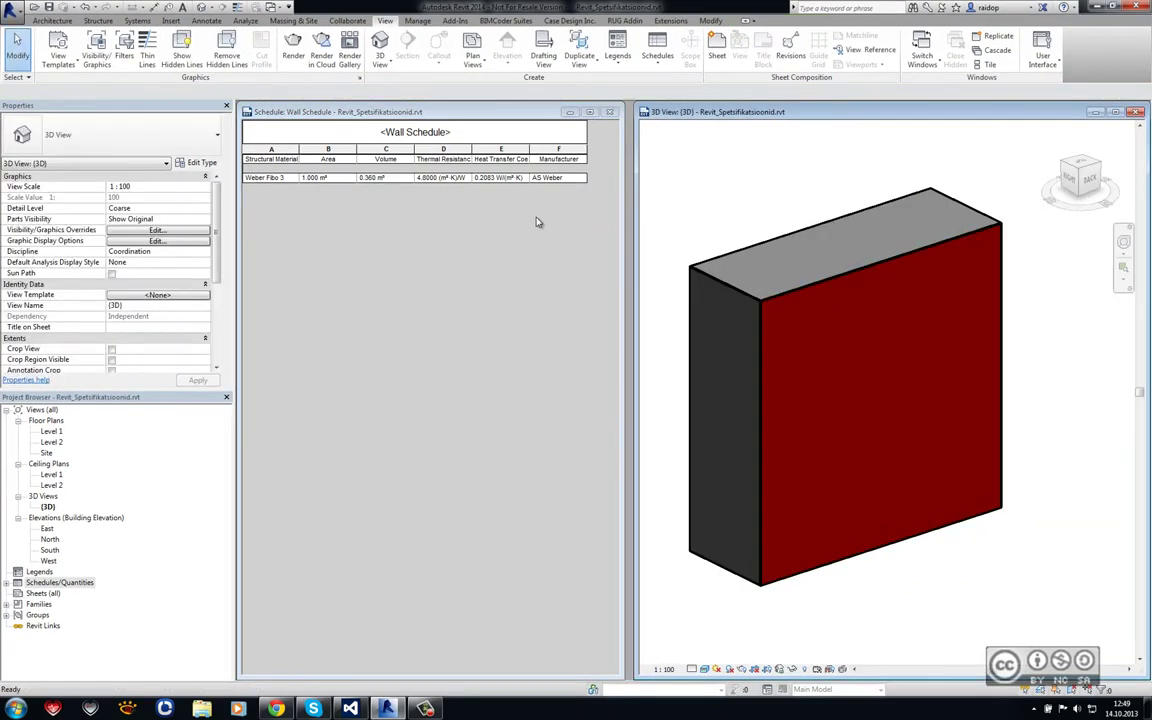
left_click(754, 213)
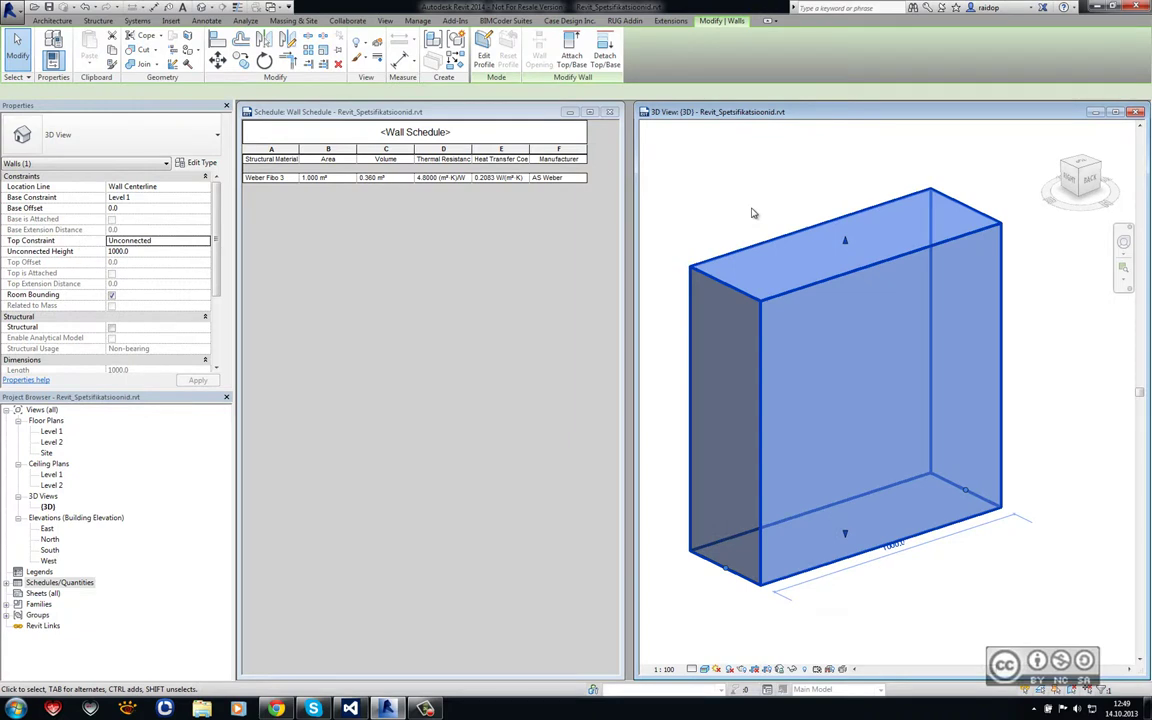
scroll(216, 311, "down", 2)
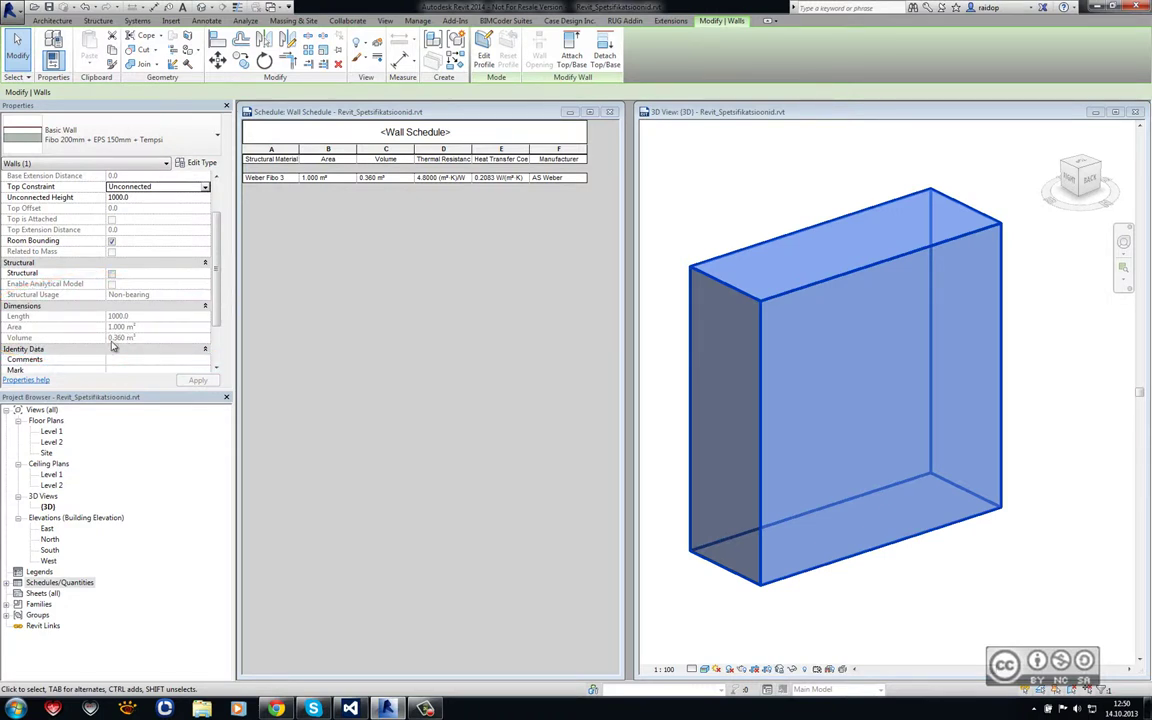
Close the Wall Schedule window, leaving only the 3D view.
left_click(761, 334)
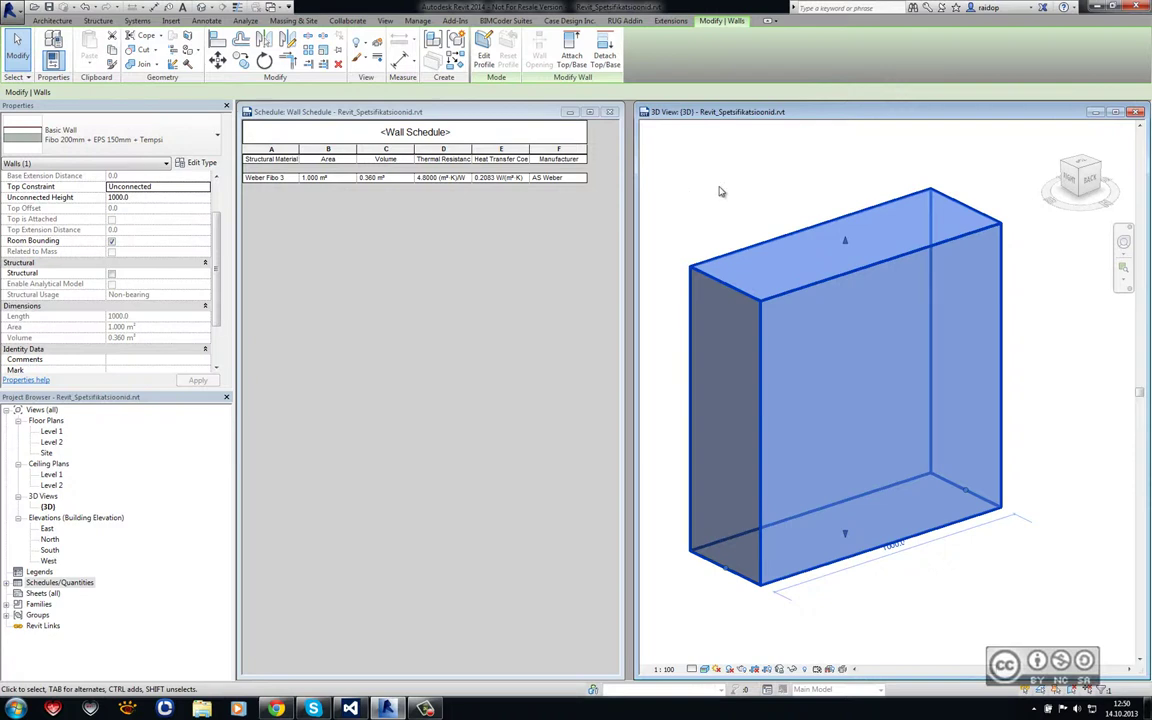
left_click(589, 111)
key("ctrl+Tab")
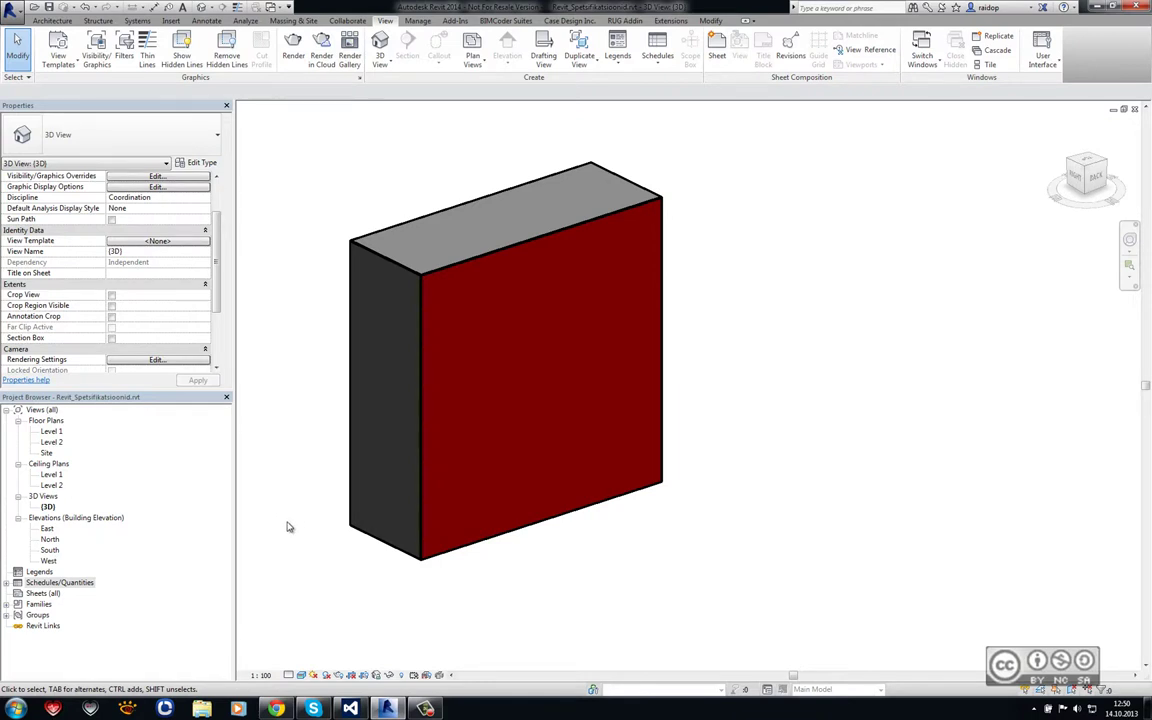
Start a new Material Takeoff from the View tab's Schedules menu.
right_click(53, 584)
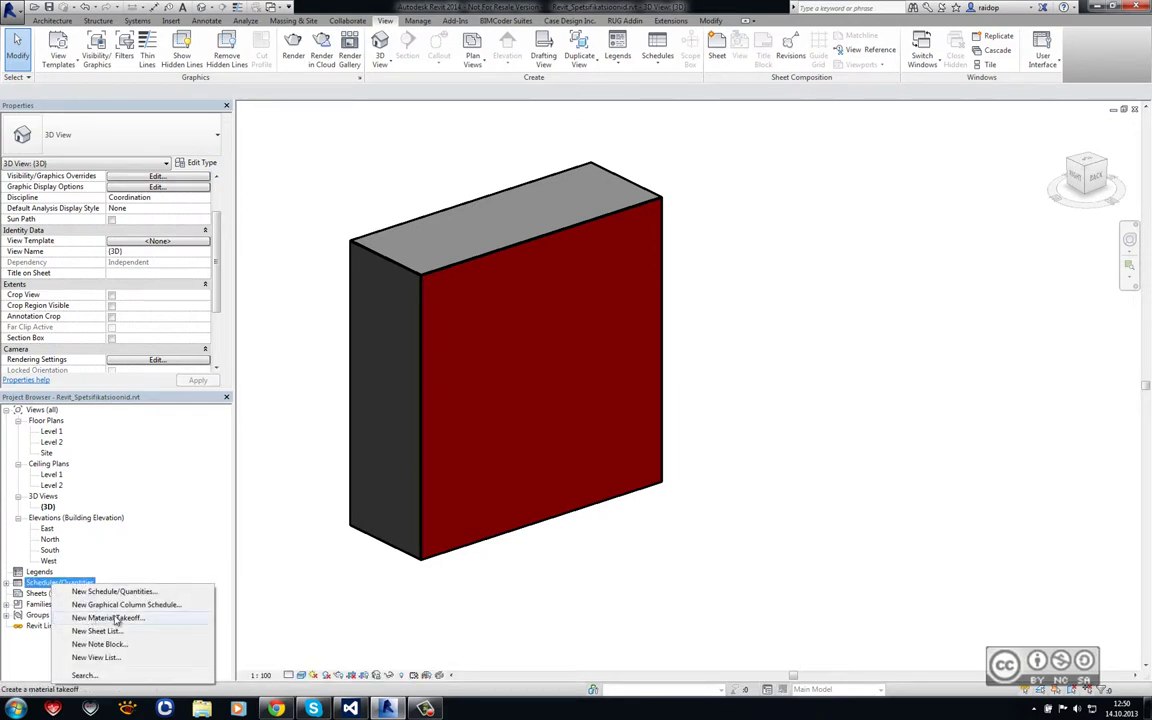
left_click(385, 22)
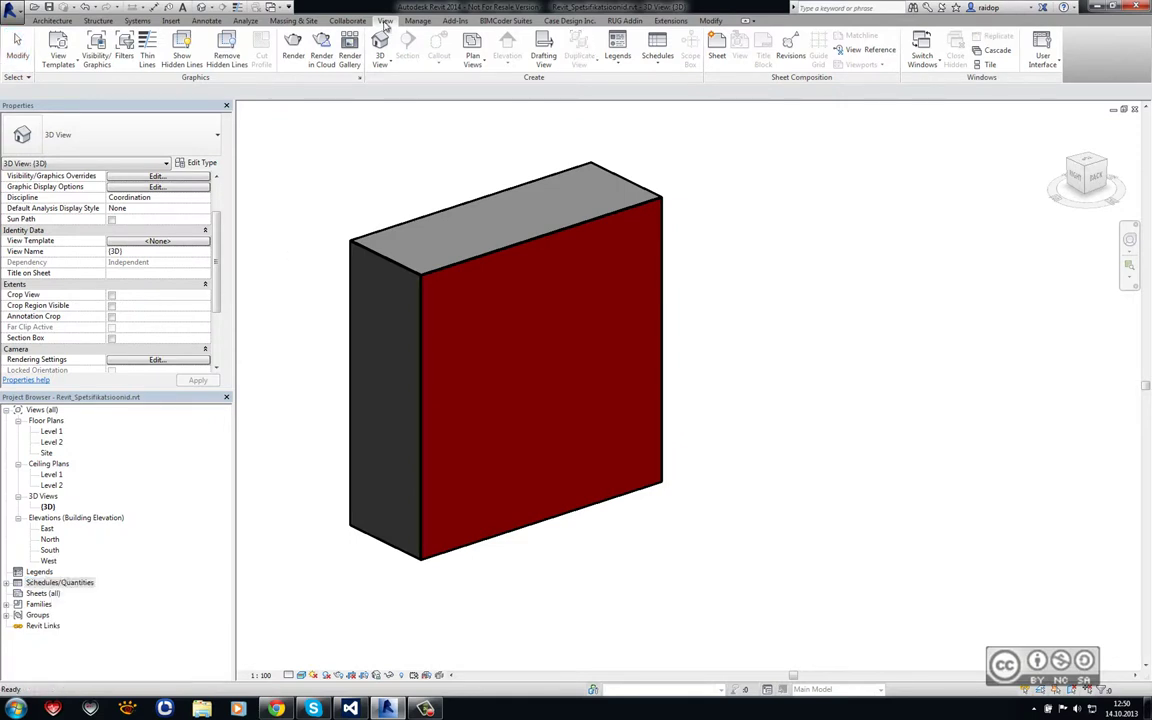
left_click(657, 55)
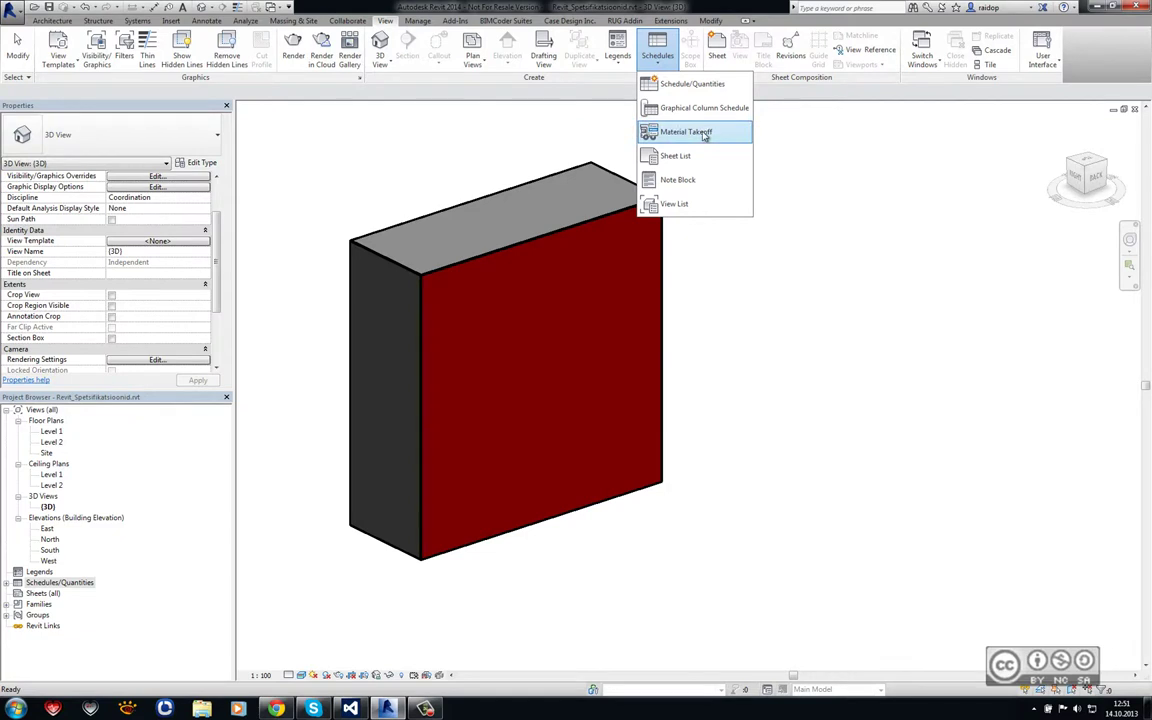
left_click(704, 136)
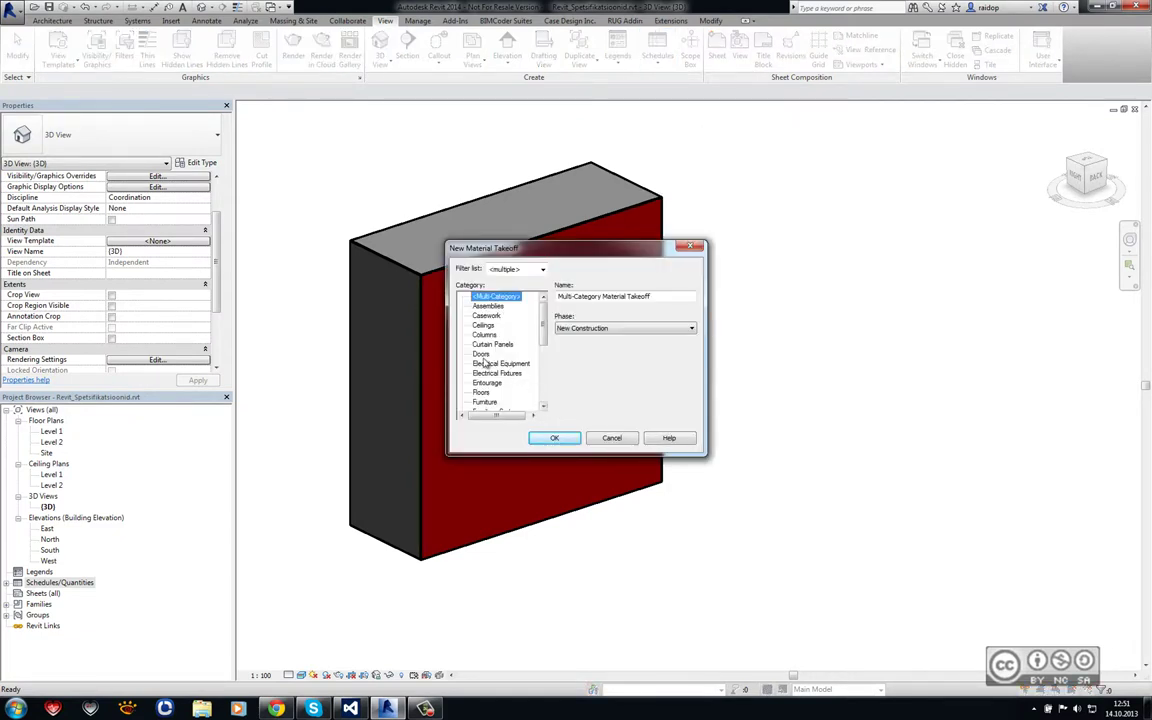
Choose Walls as the category for the new material takeoff.
scroll(548, 352, "down", 1)
scroll(548, 352, "down", 3)
scroll(548, 352, "down", 2)
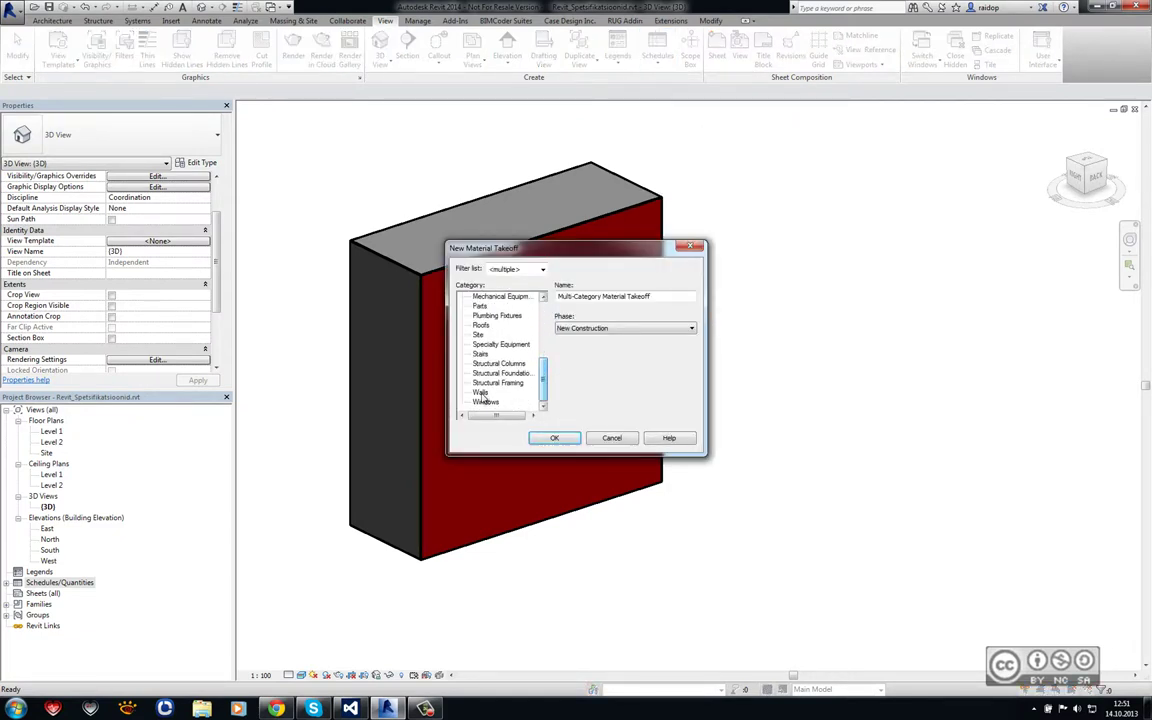
left_click(480, 392)
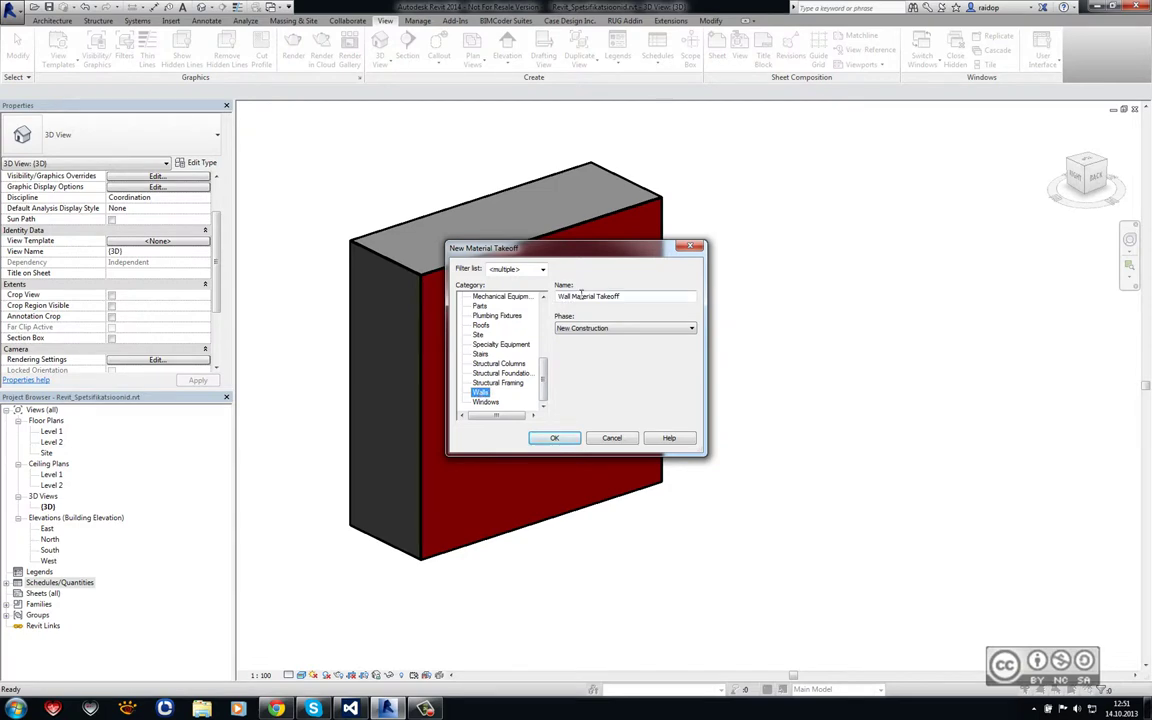
left_click(553, 439)
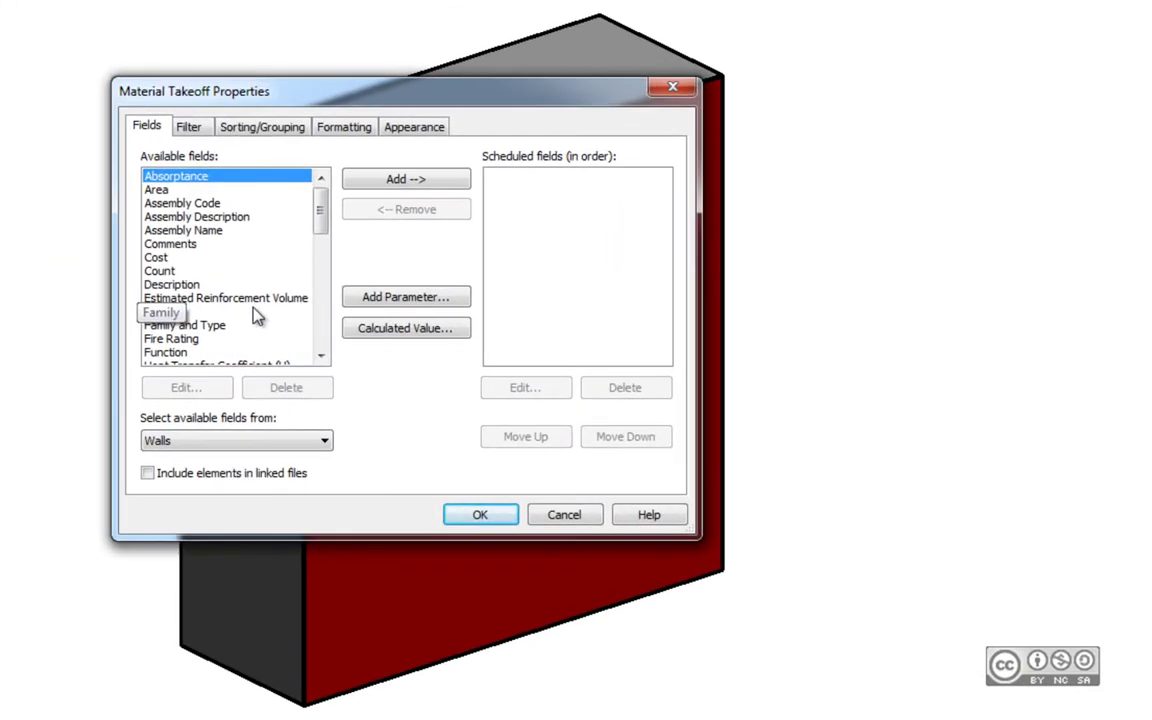
Add Material: Name, Area, Volume and Manufacturer fields and create the Wall Material Takeoff.
left_click_drag(320, 212, 321, 266)
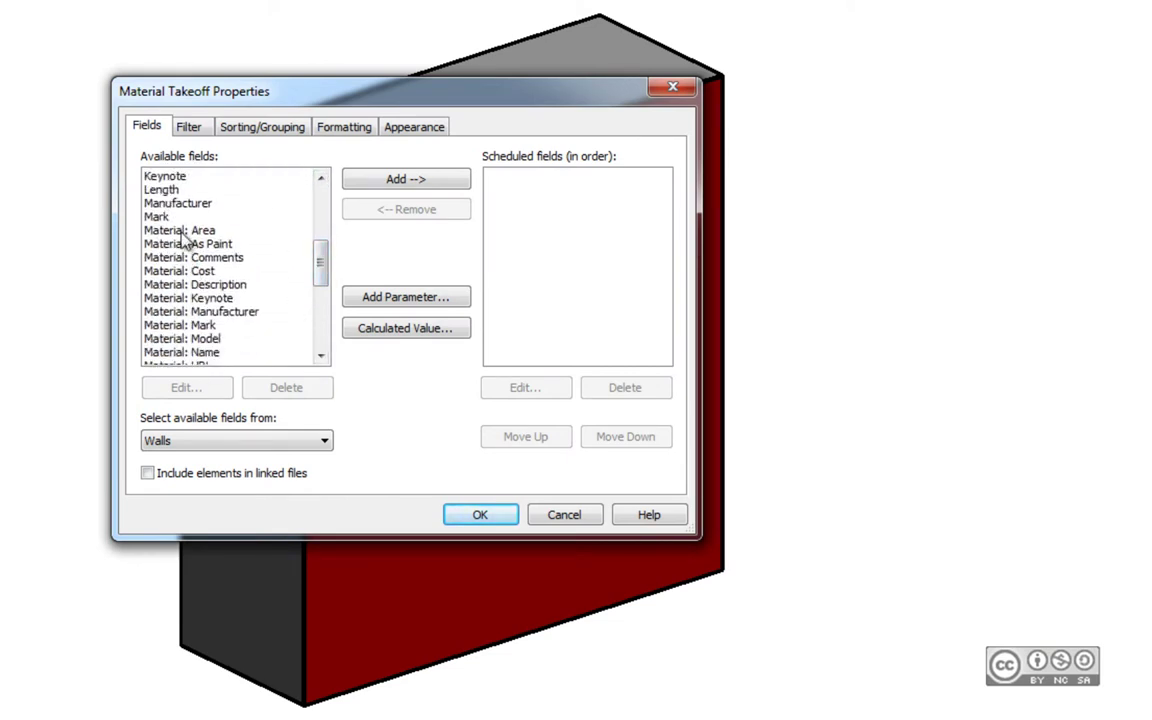
left_click_drag(160, 233, 183, 238)
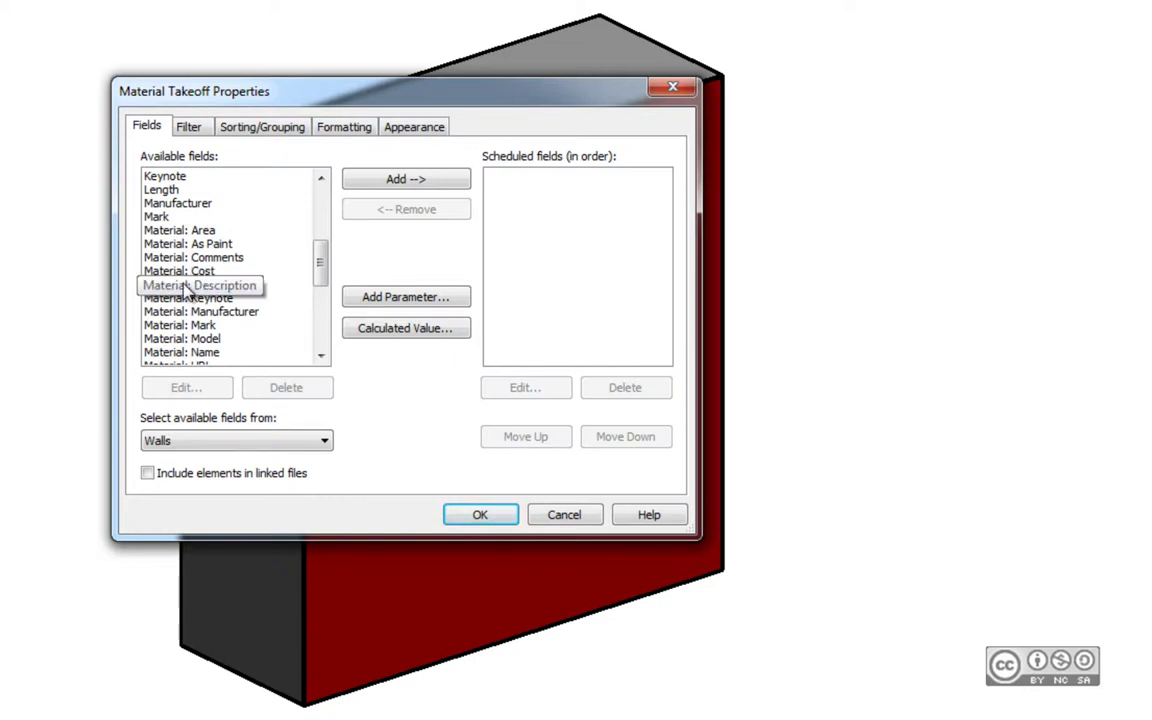
left_click(200, 352)
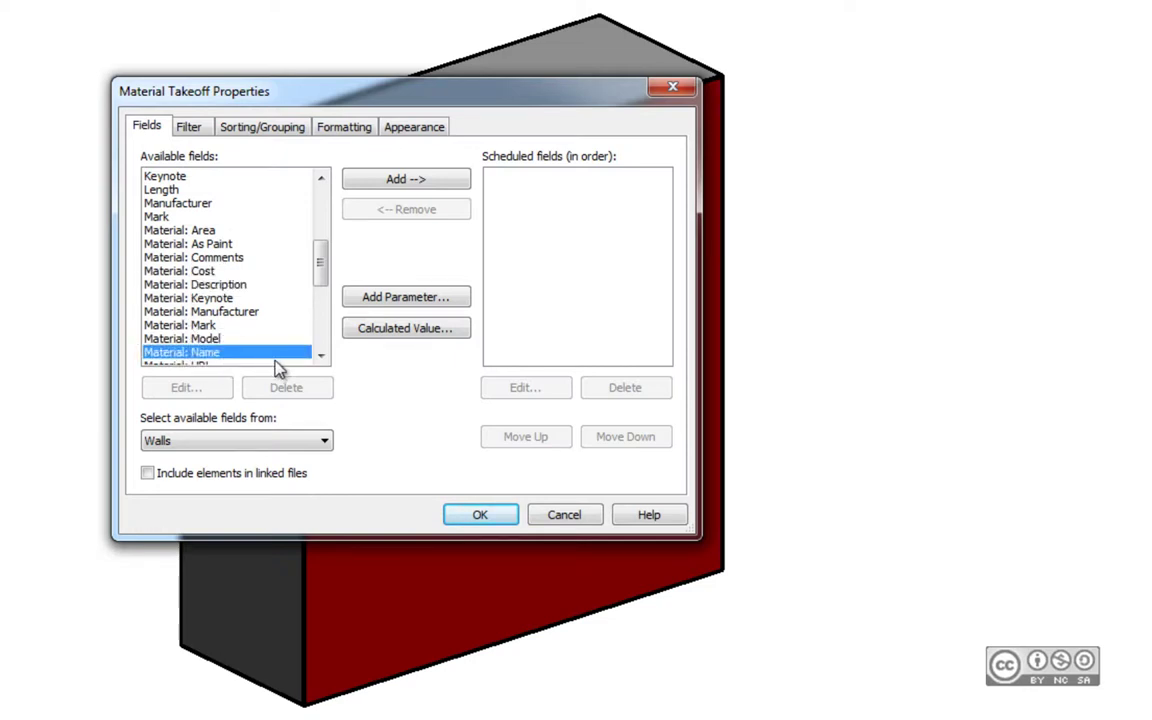
left_click(418, 183)
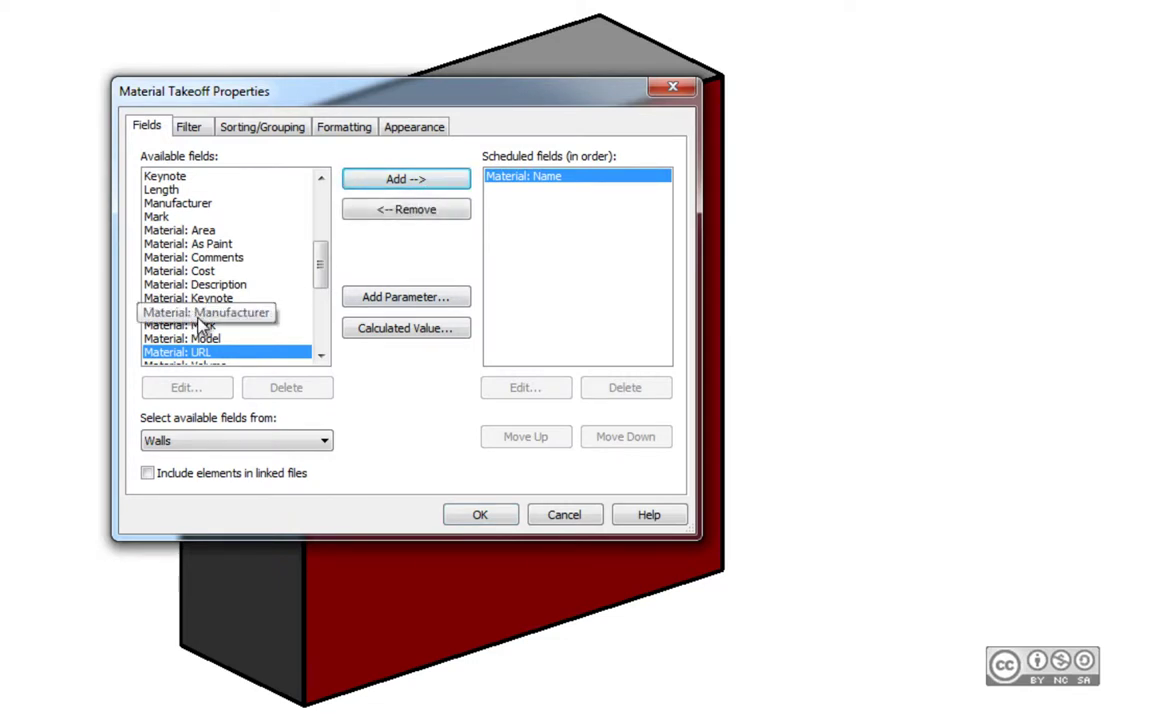
left_click(180, 230)
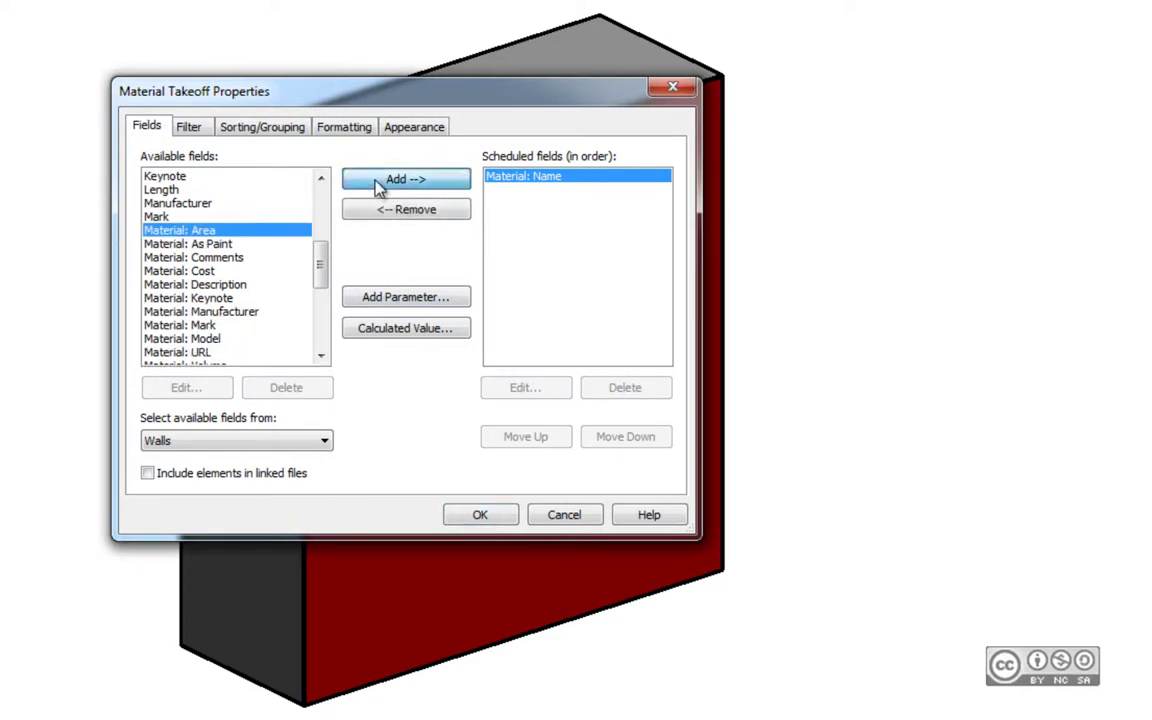
left_click(395, 180)
left_click(400, 180)
left_click(225, 271)
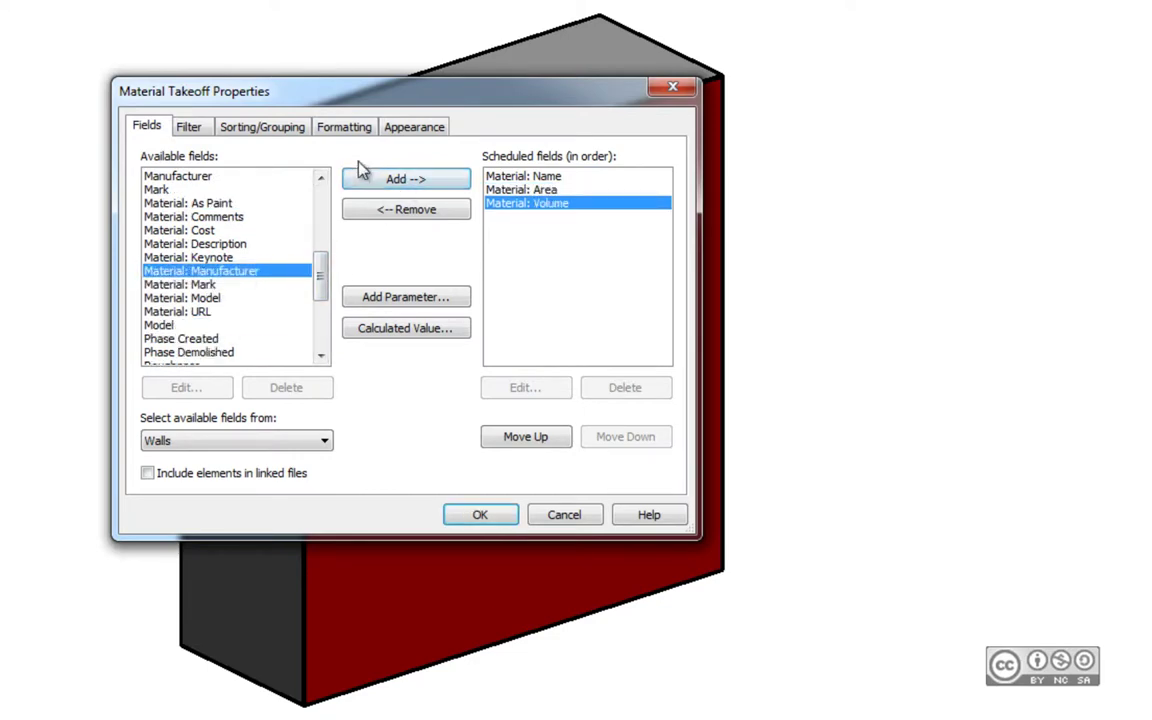
left_click(405, 179)
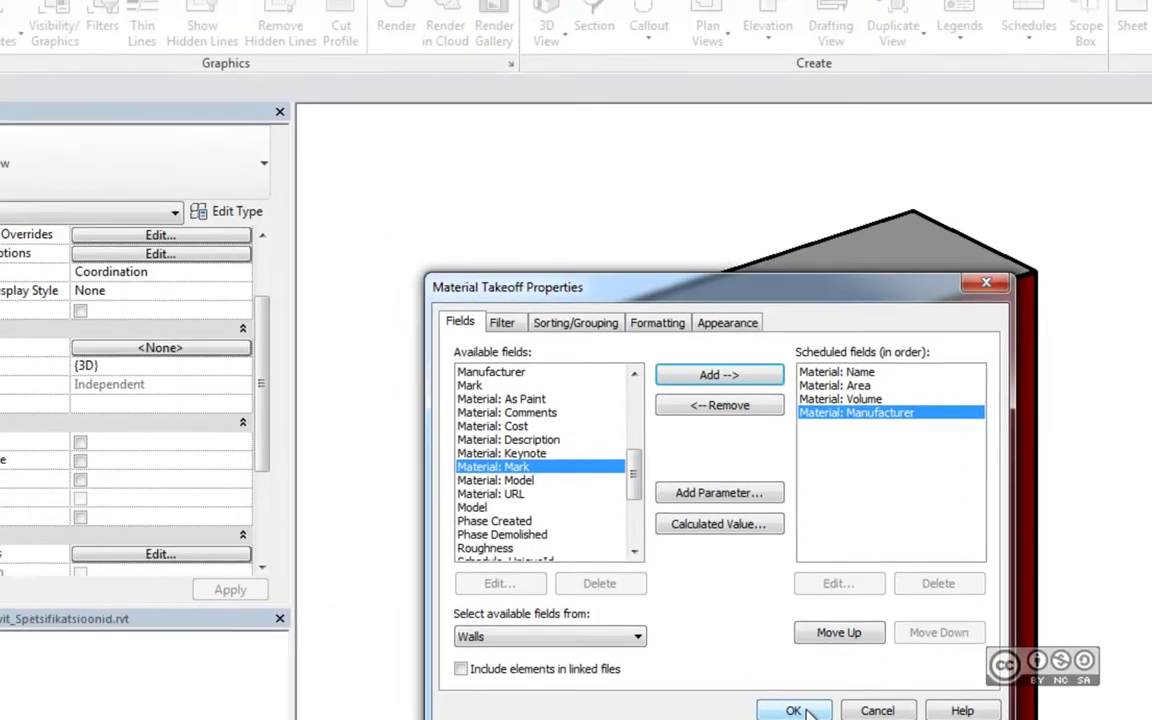
left_click(805, 630)
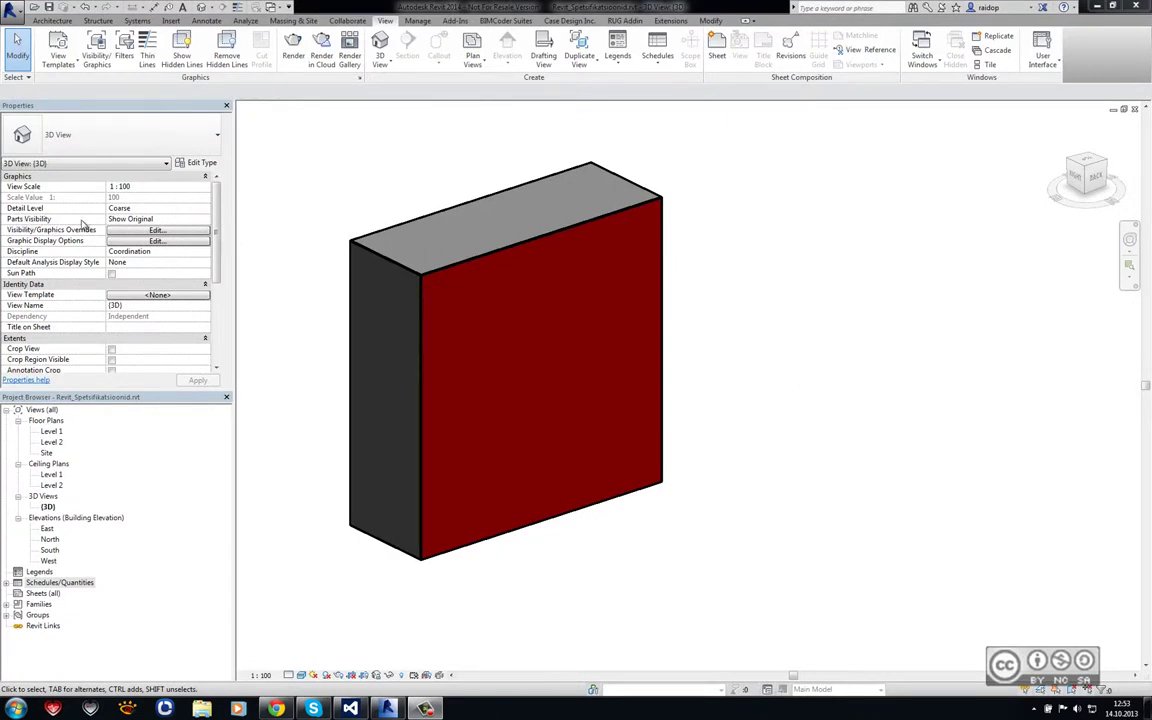
Open the Parts Visibility choices for the 3D view.
left_click(160, 218)
Show the wall as parts and shorten the middle part to 754.3 using shape handles.
left_click(125, 229)
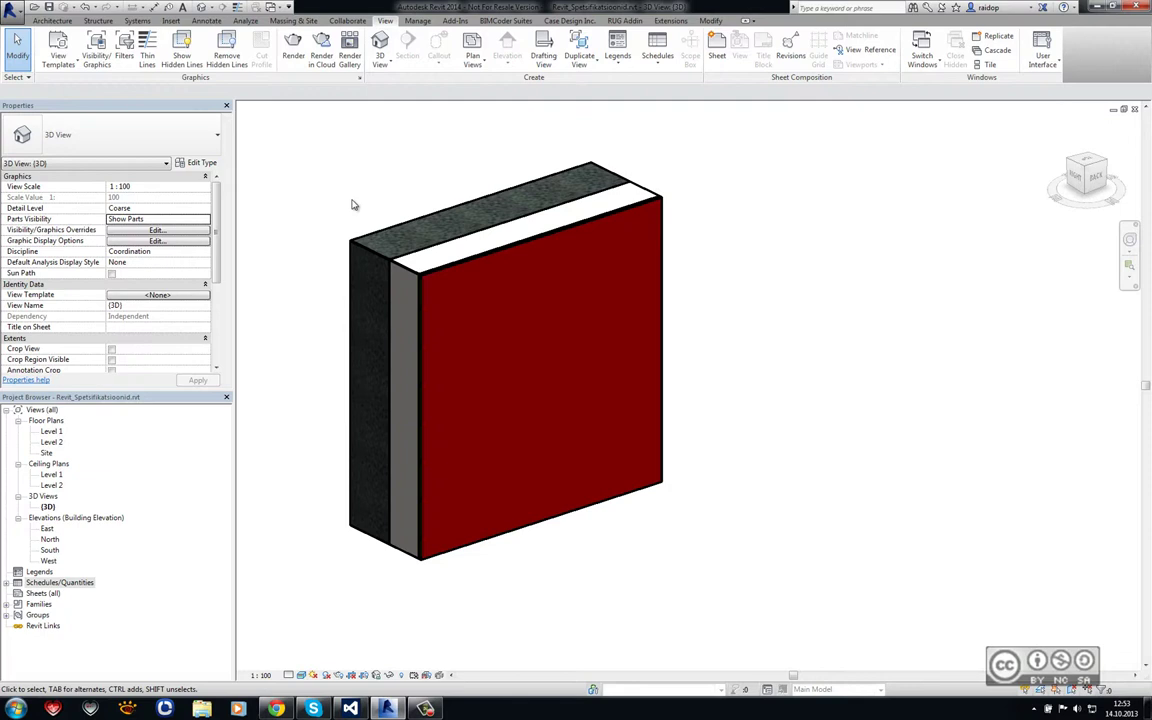
left_click(405, 270)
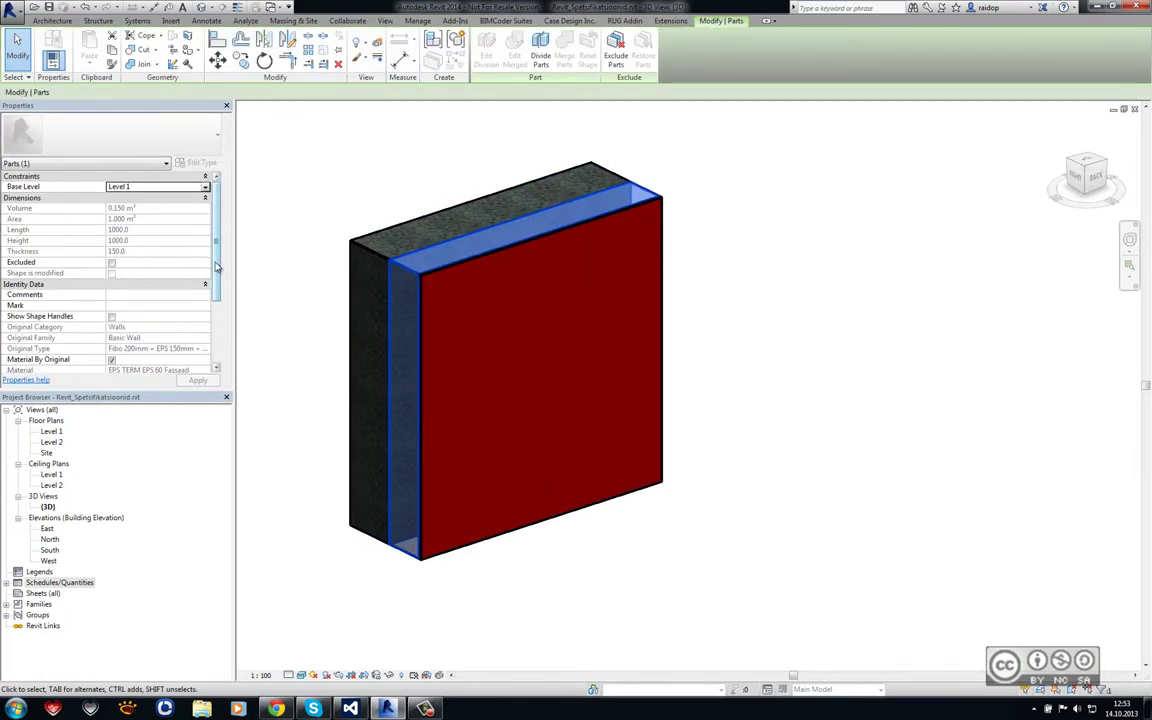
left_click_drag(217, 250, 216, 266)
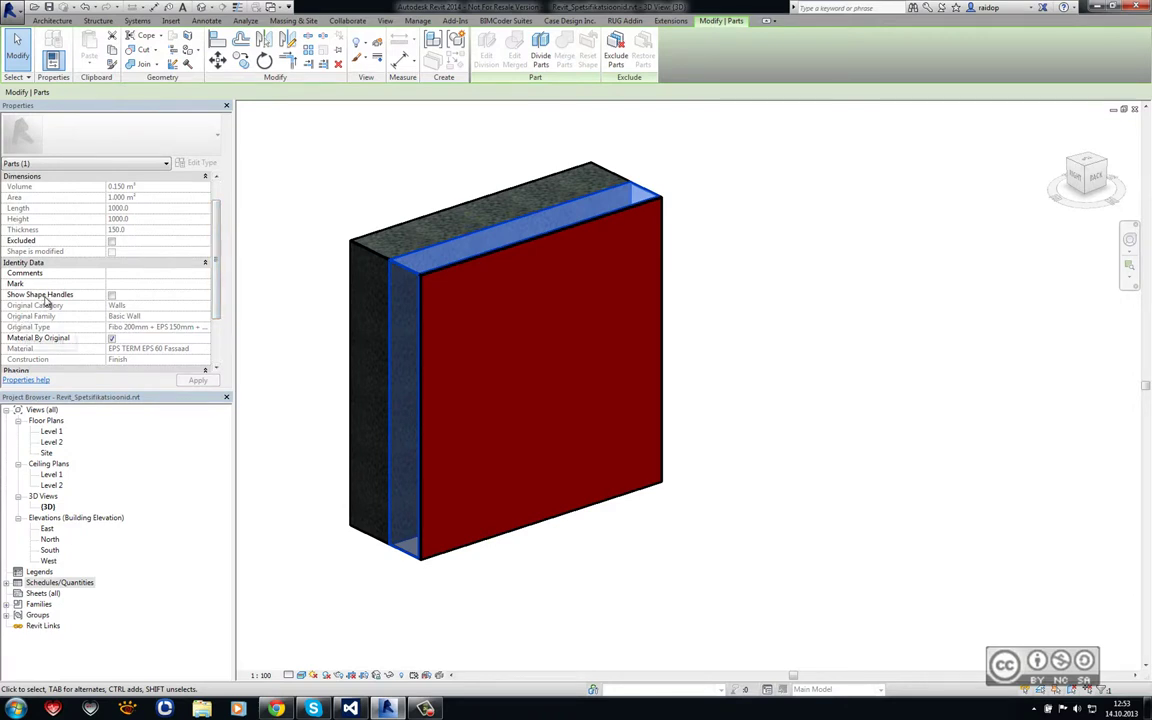
left_click(112, 297)
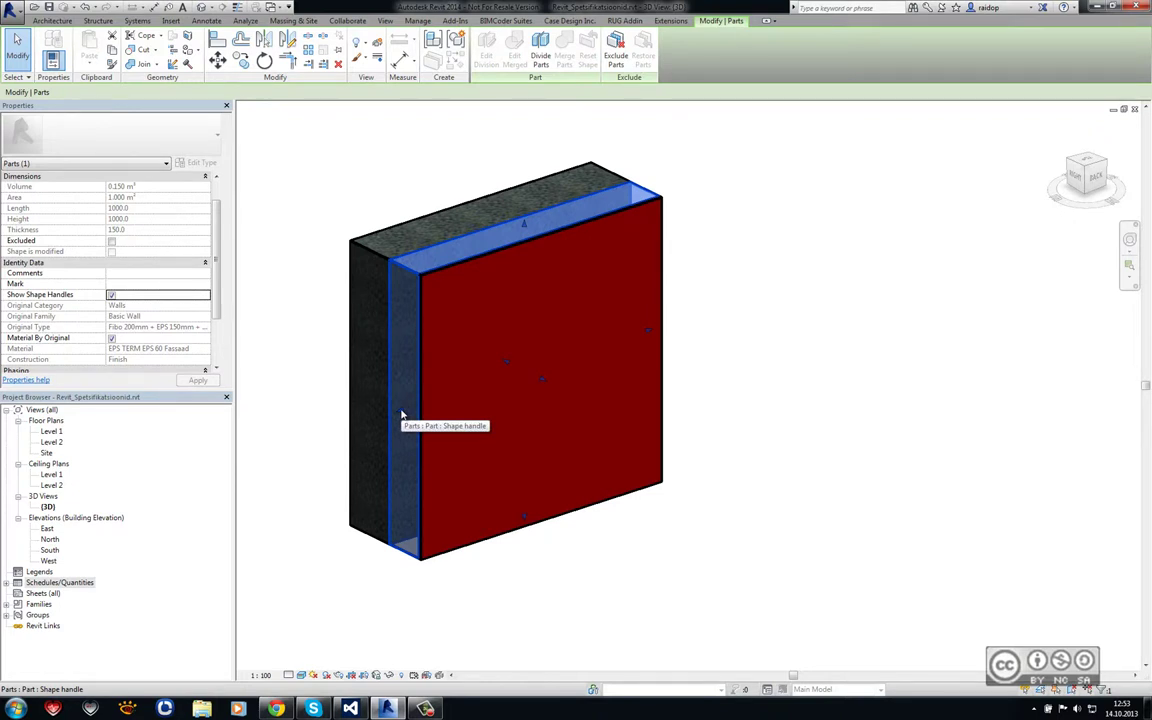
left_click_drag(402, 415, 468, 381)
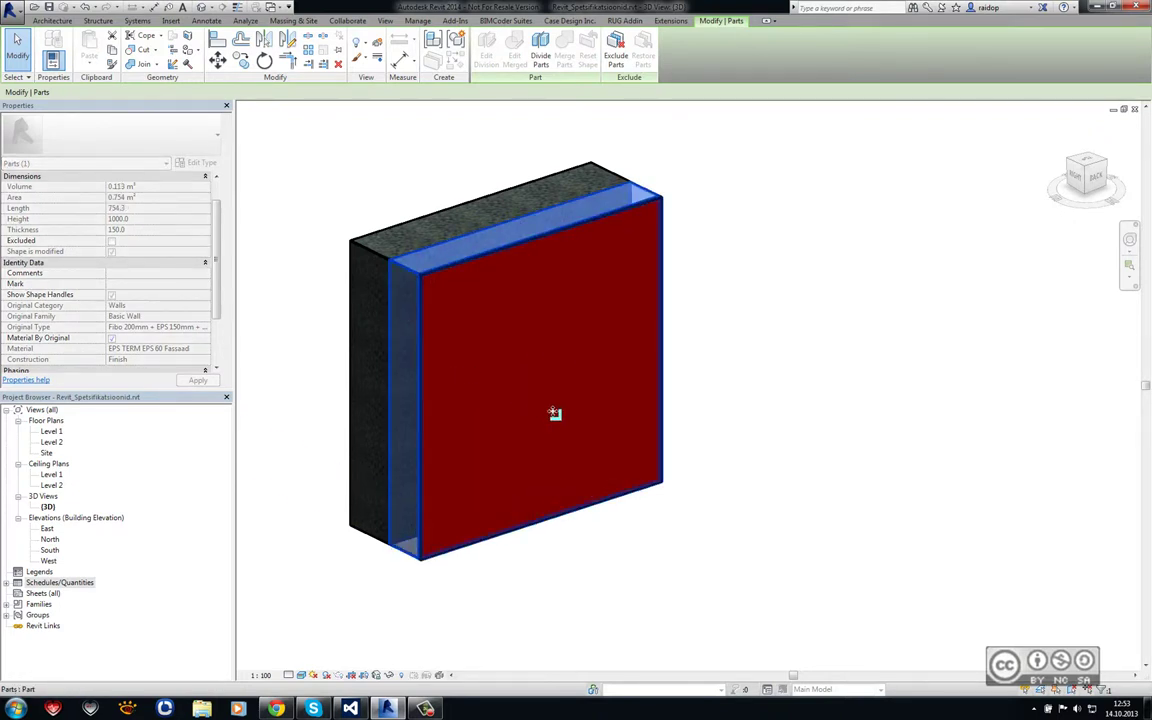
Turn on shape handles for the thin front finish part and drag its left edge rightward.
left_click(498, 371)
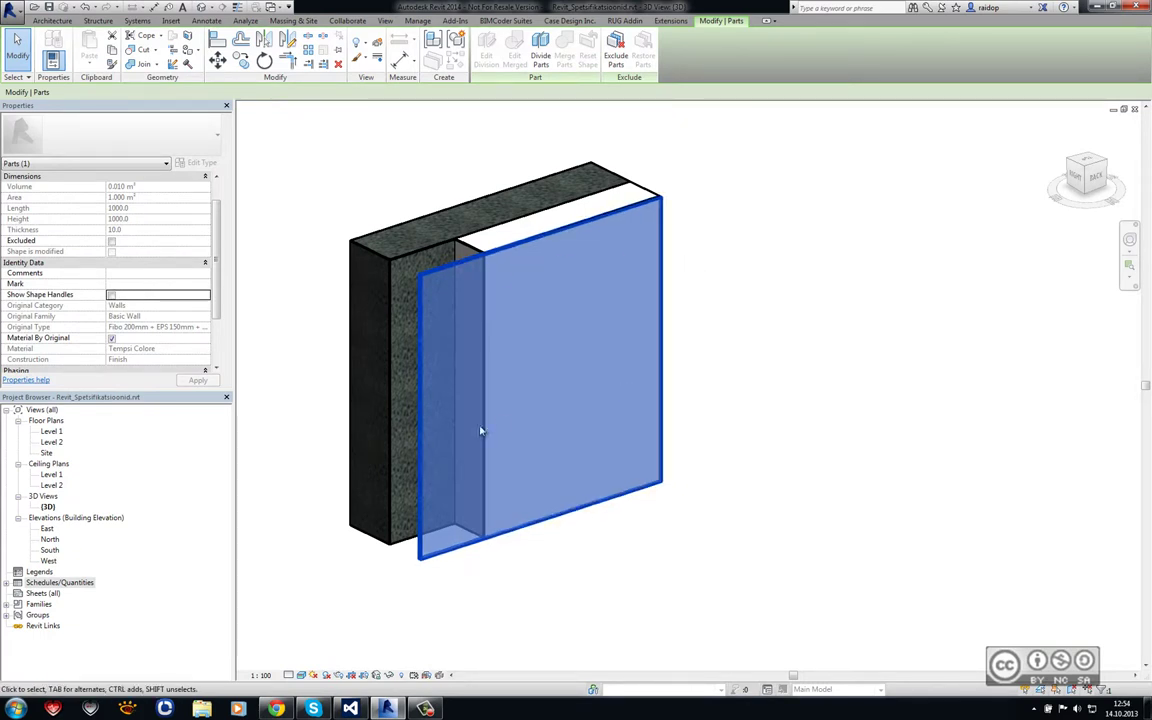
left_click(689, 345)
left_click(450, 270)
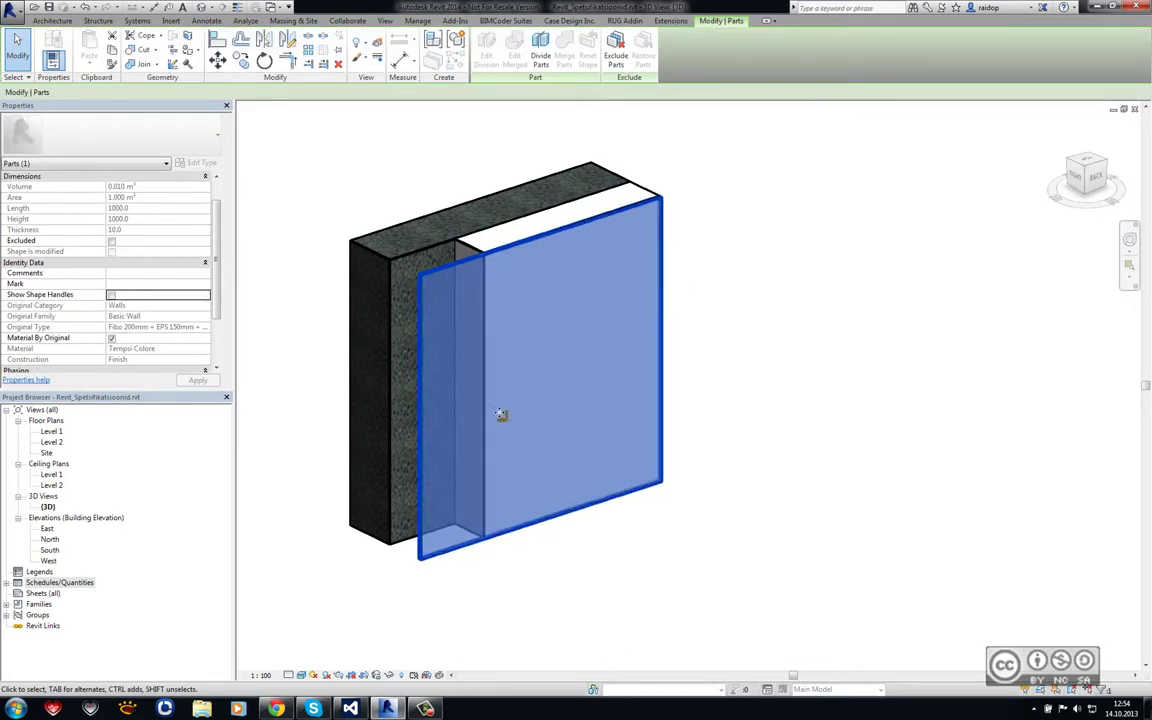
left_click(470, 257, "ctrl")
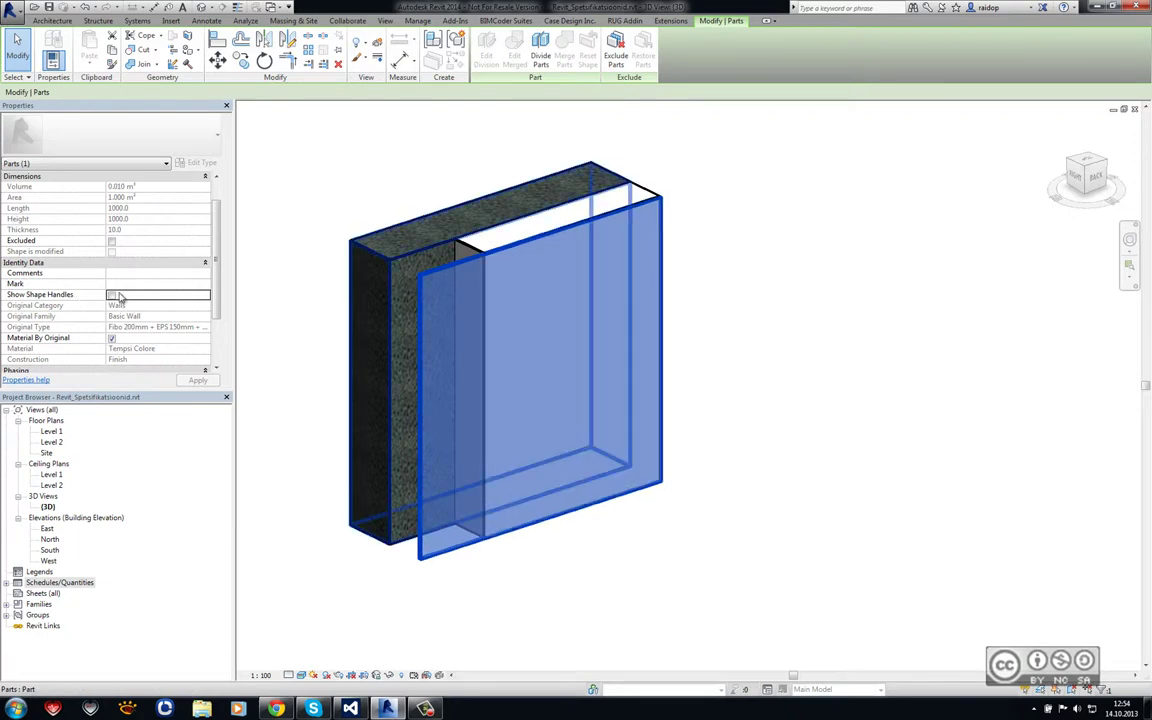
left_click(111, 295)
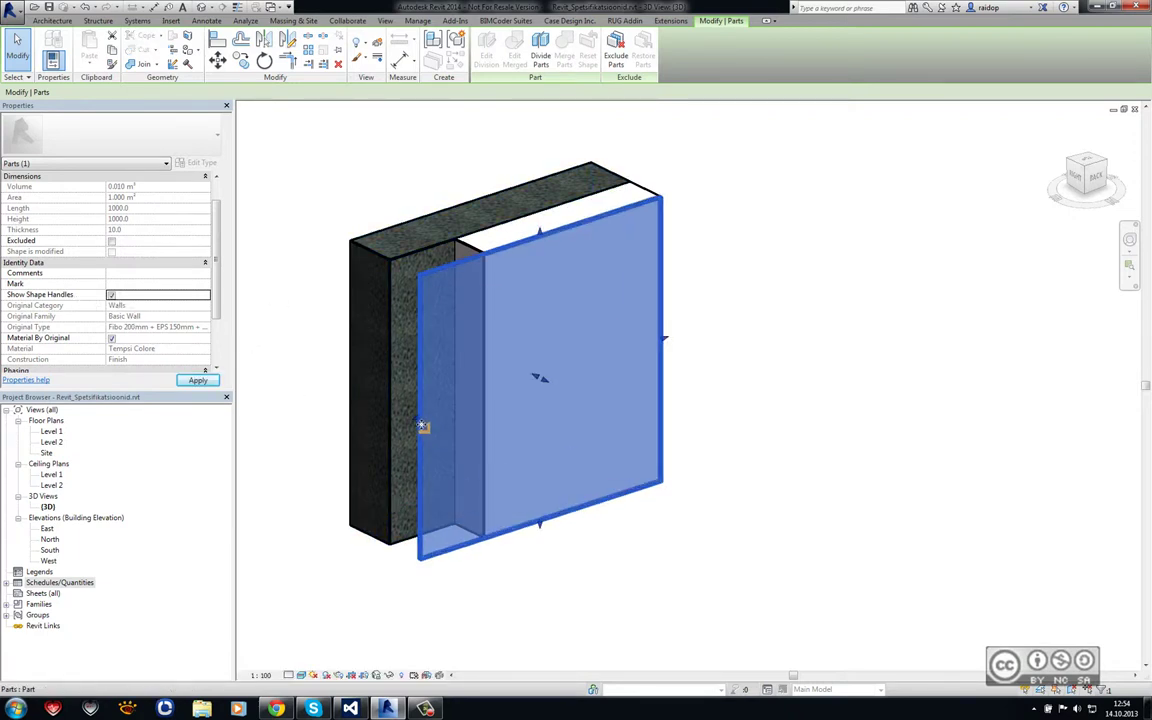
left_click_drag(424, 428, 620, 355)
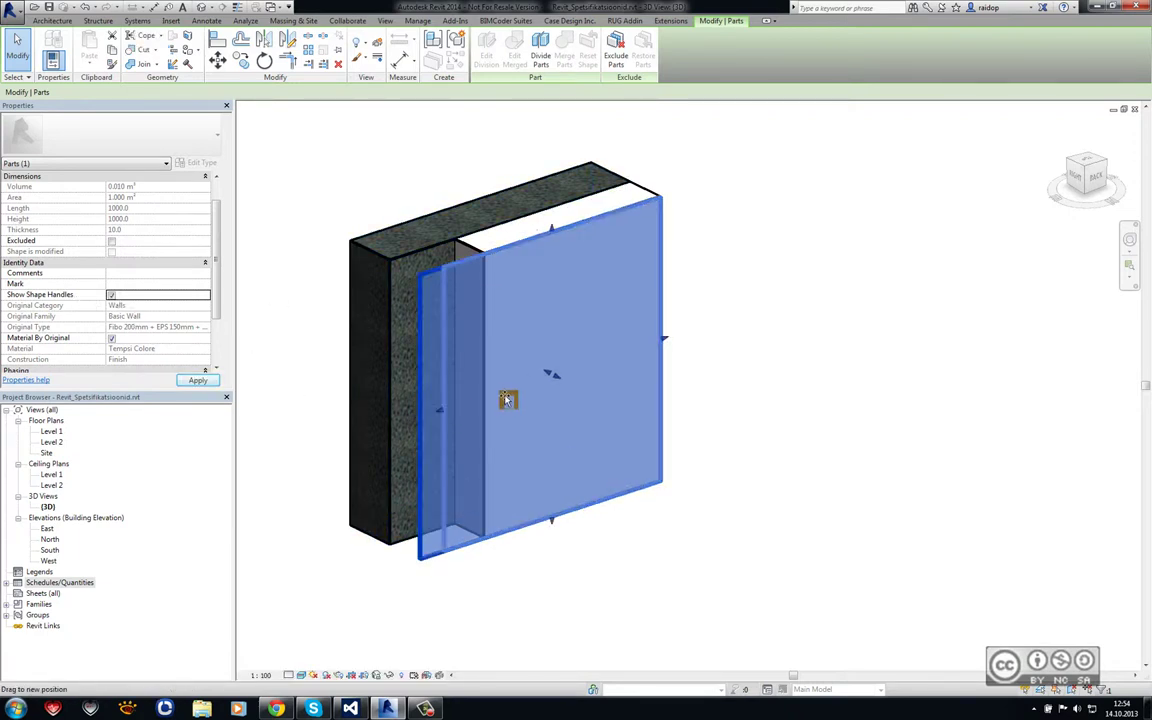
left_click(702, 327)
left_click(8, 583)
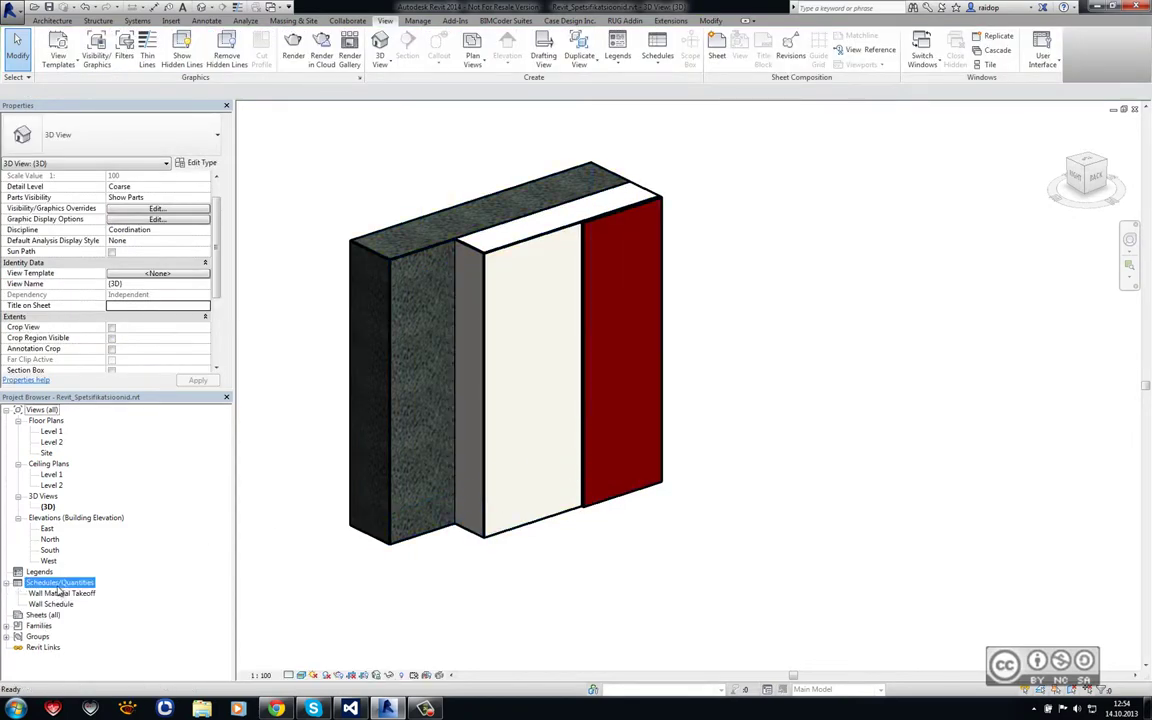
double_click(76, 594)
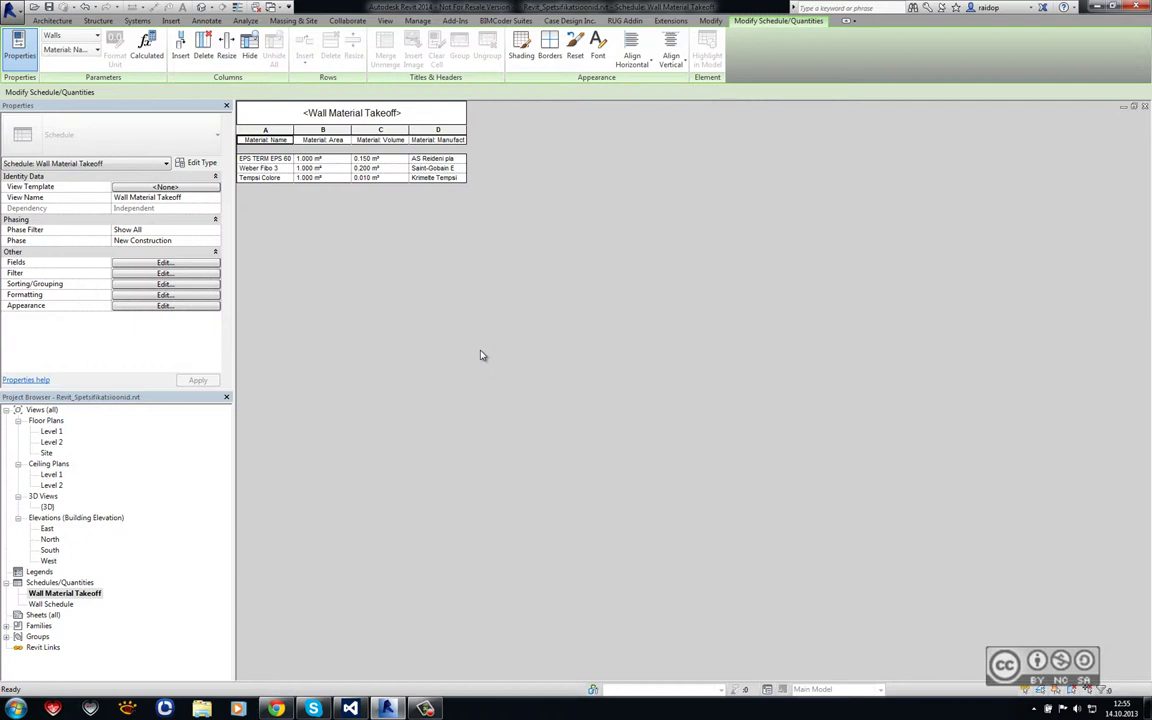
left_click(1145, 106)
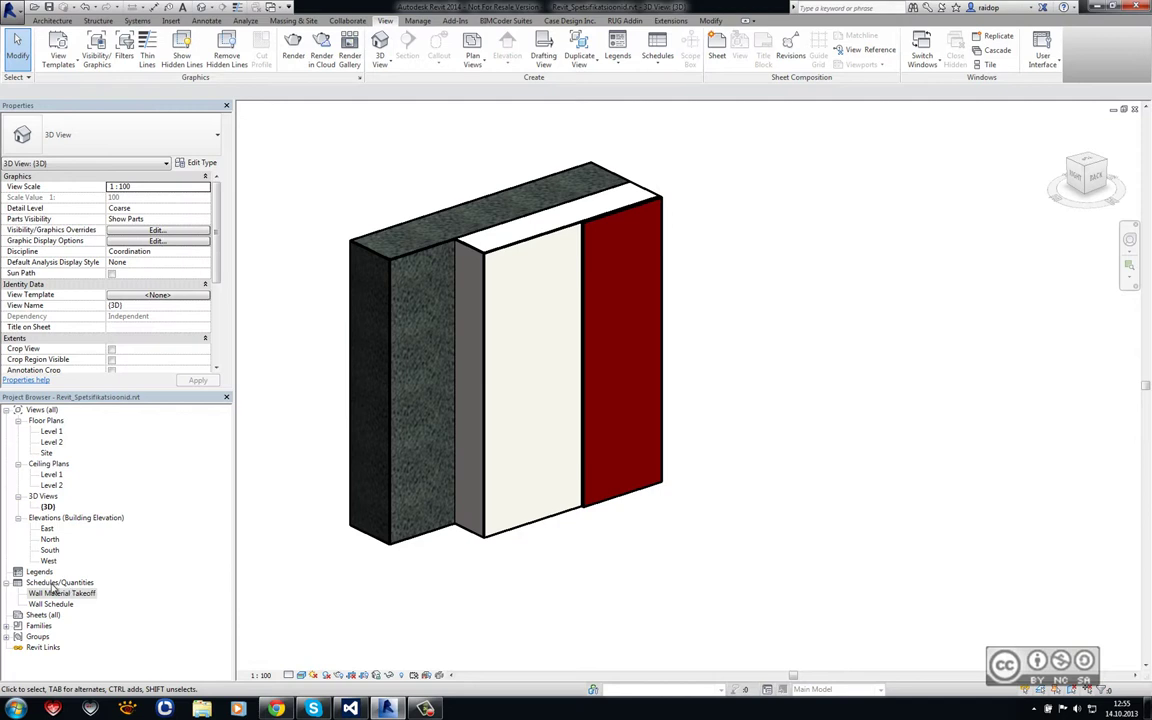
Start a new material takeoff for the Parts category.
right_click(66, 583)
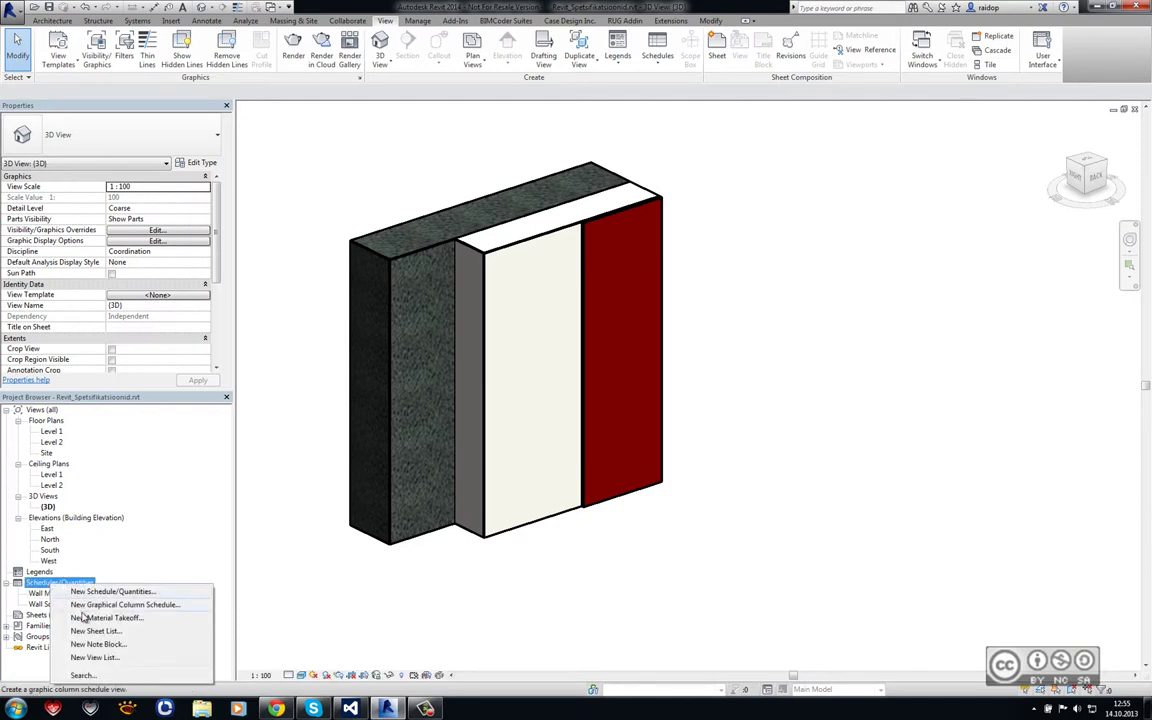
left_click(130, 619)
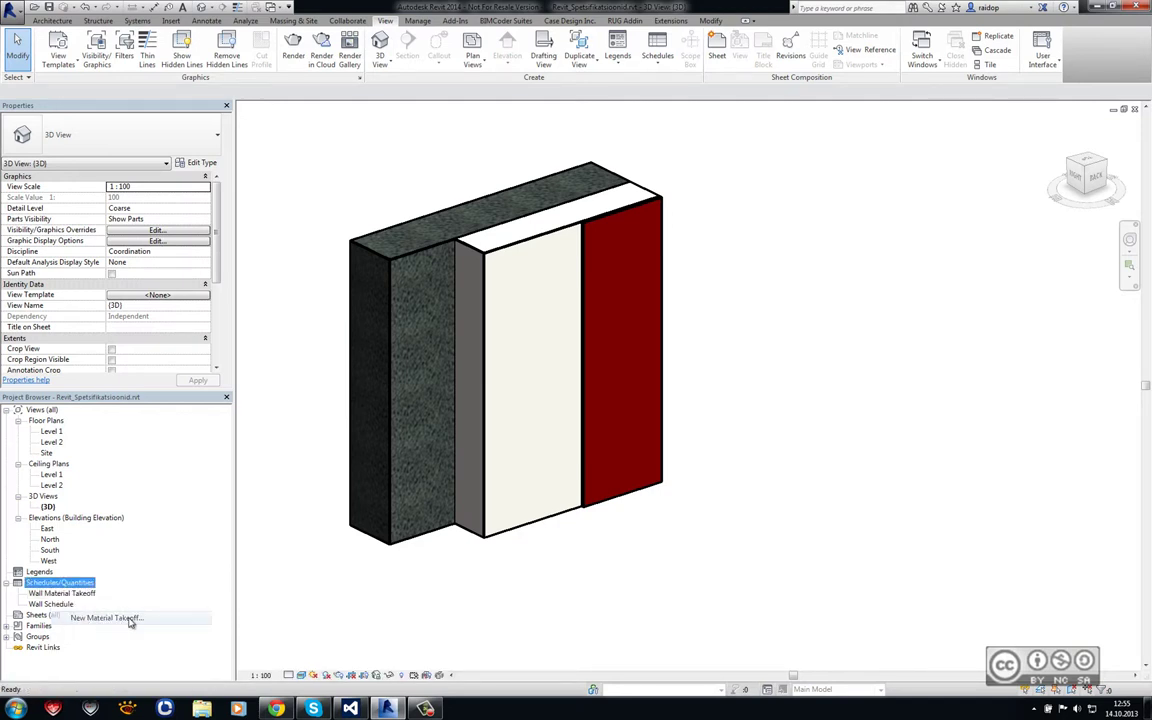
left_click_drag(547, 332, 543, 393)
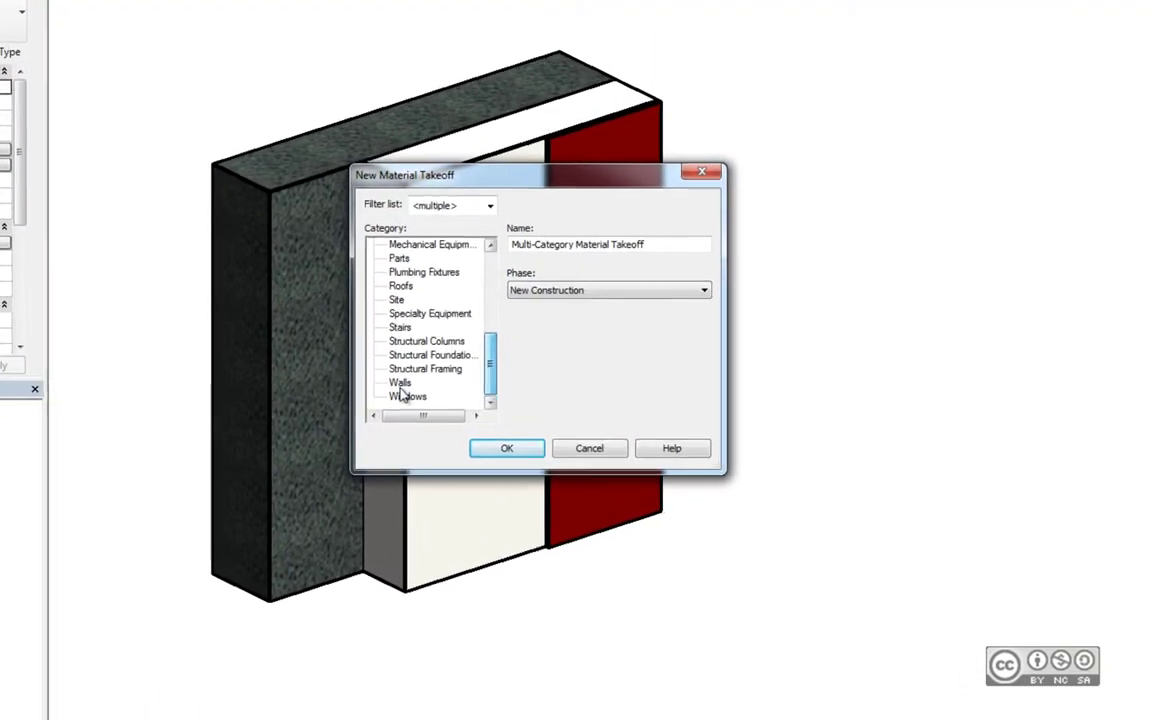
left_click_drag(459, 379, 459, 349)
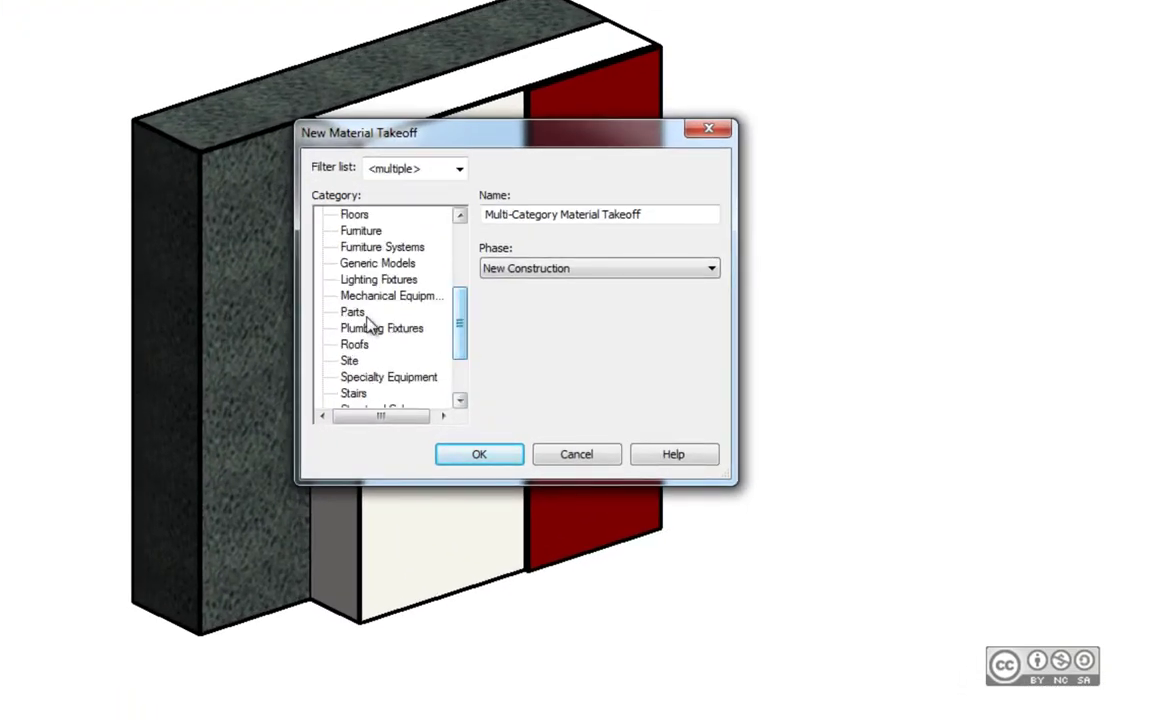
left_click(355, 312)
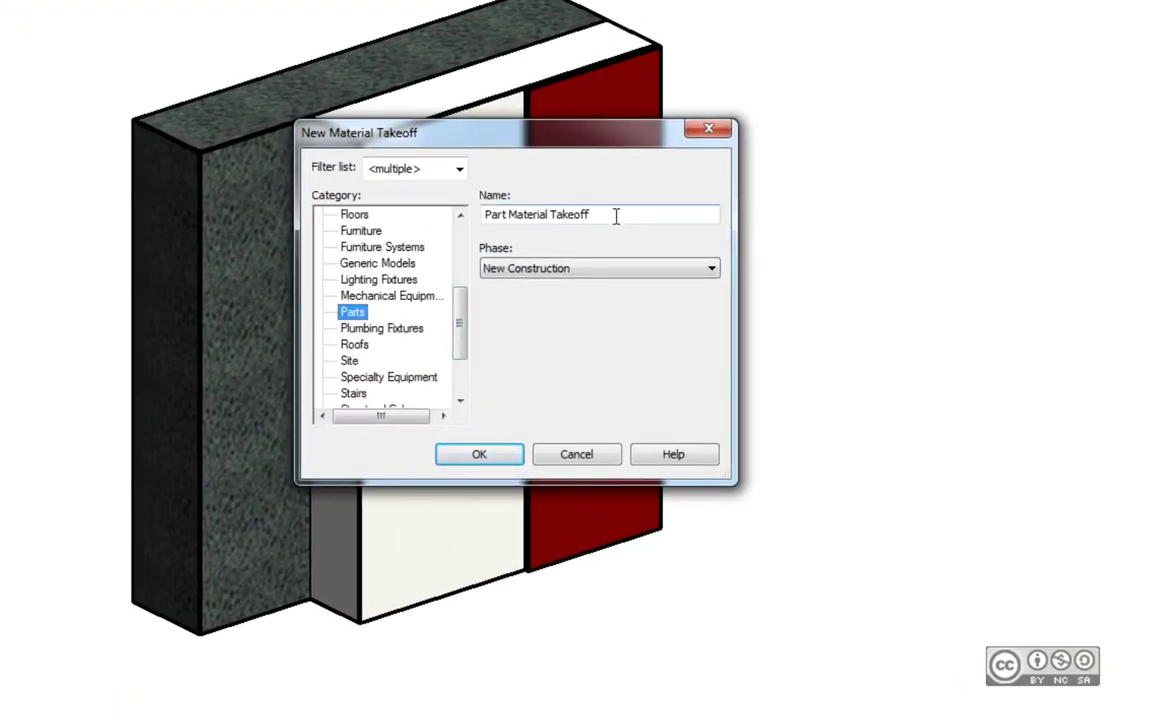
left_click(480, 456)
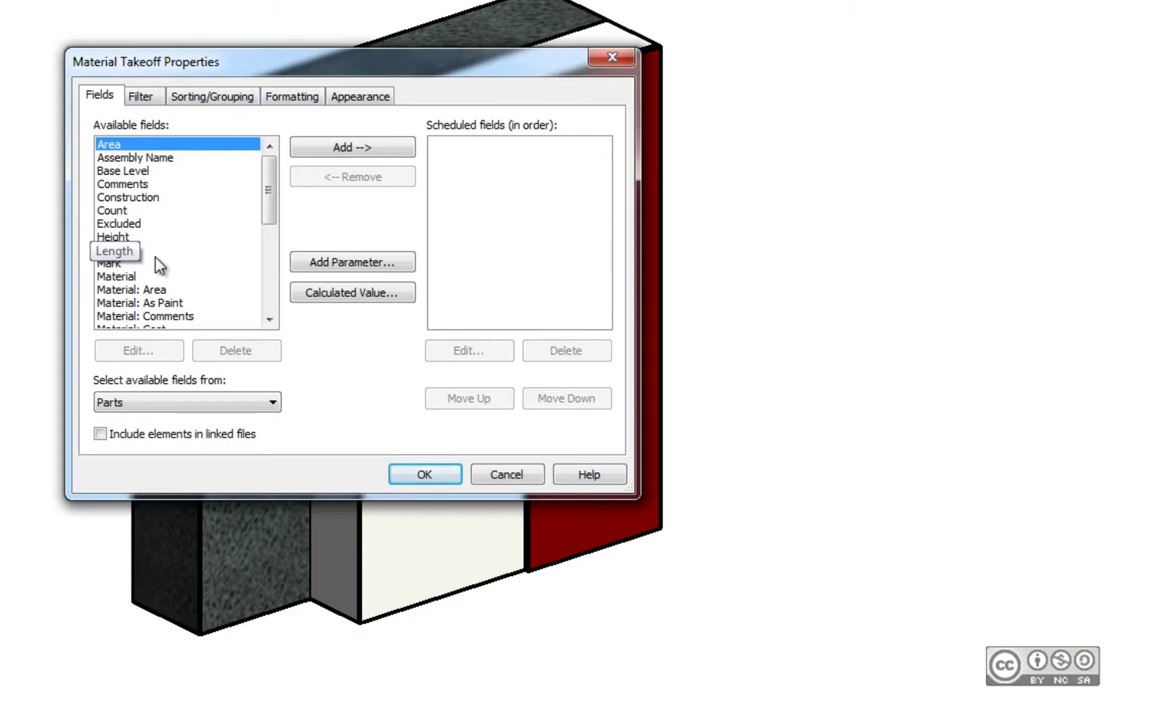
Add Material, Area, Volume and Manufacturer fields, with Volume above Manufacturer, and create the takeoff.
left_click(125, 276)
left_click_drag(268, 210, 268, 227)
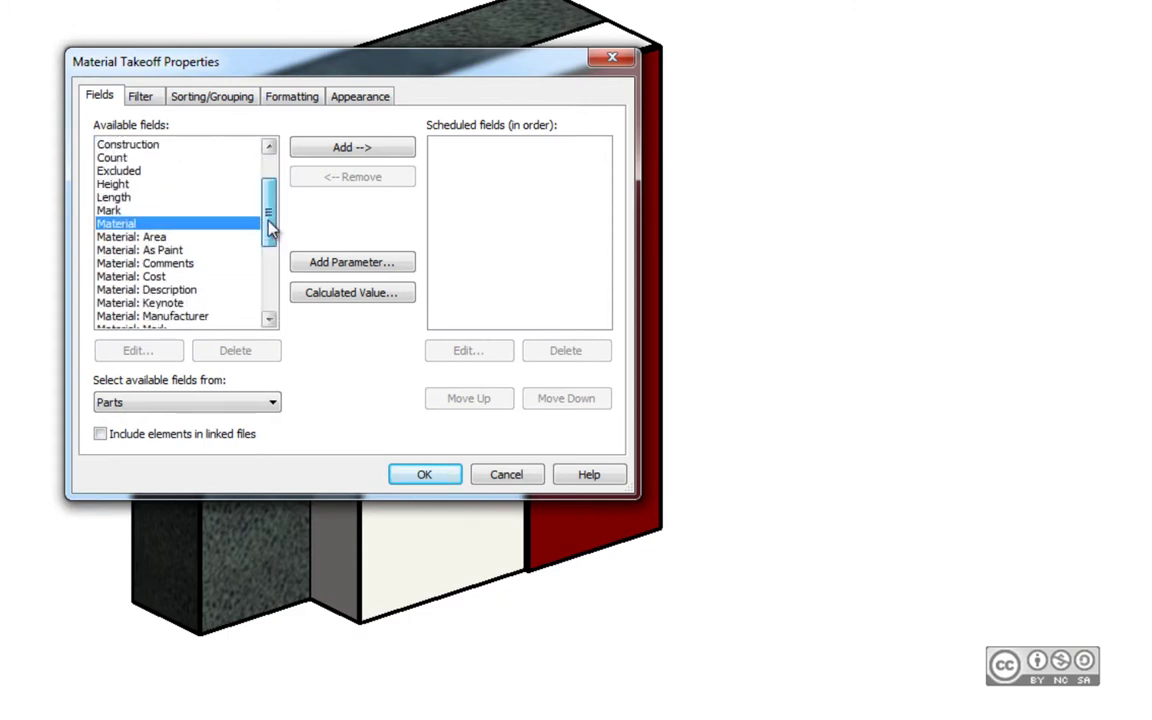
left_click(150, 238, "ctrl")
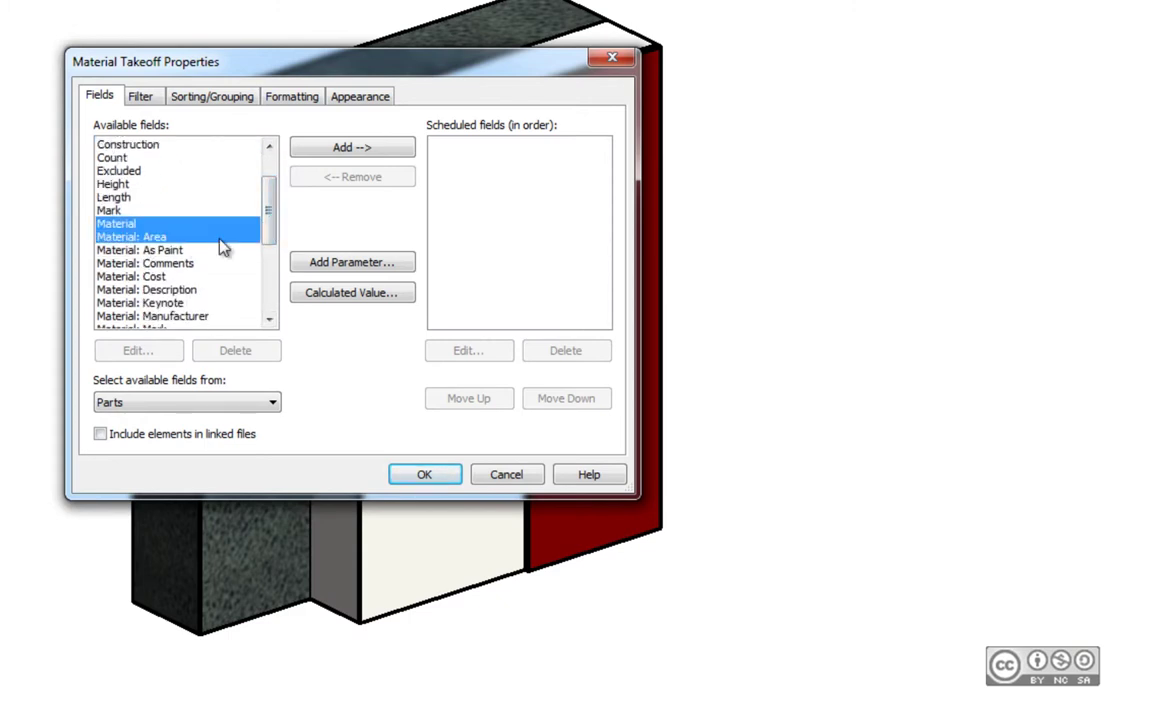
scroll(277, 257, "down", 2)
left_click(195, 317, "ctrl")
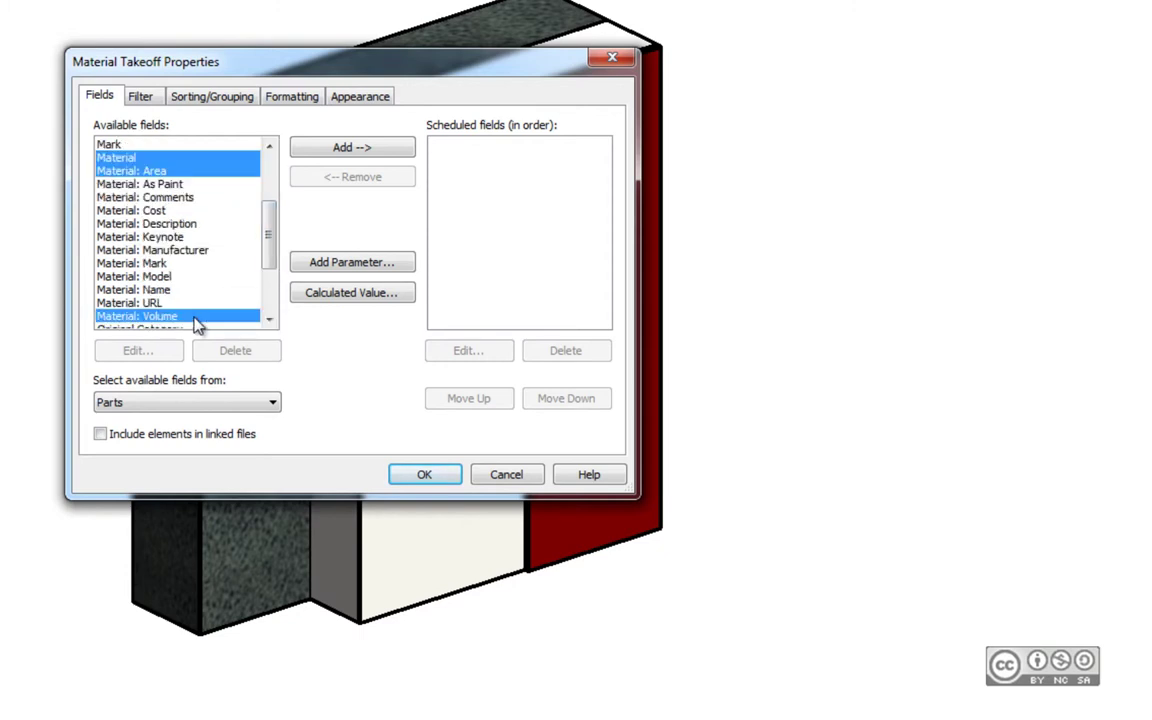
left_click(198, 251, "ctrl")
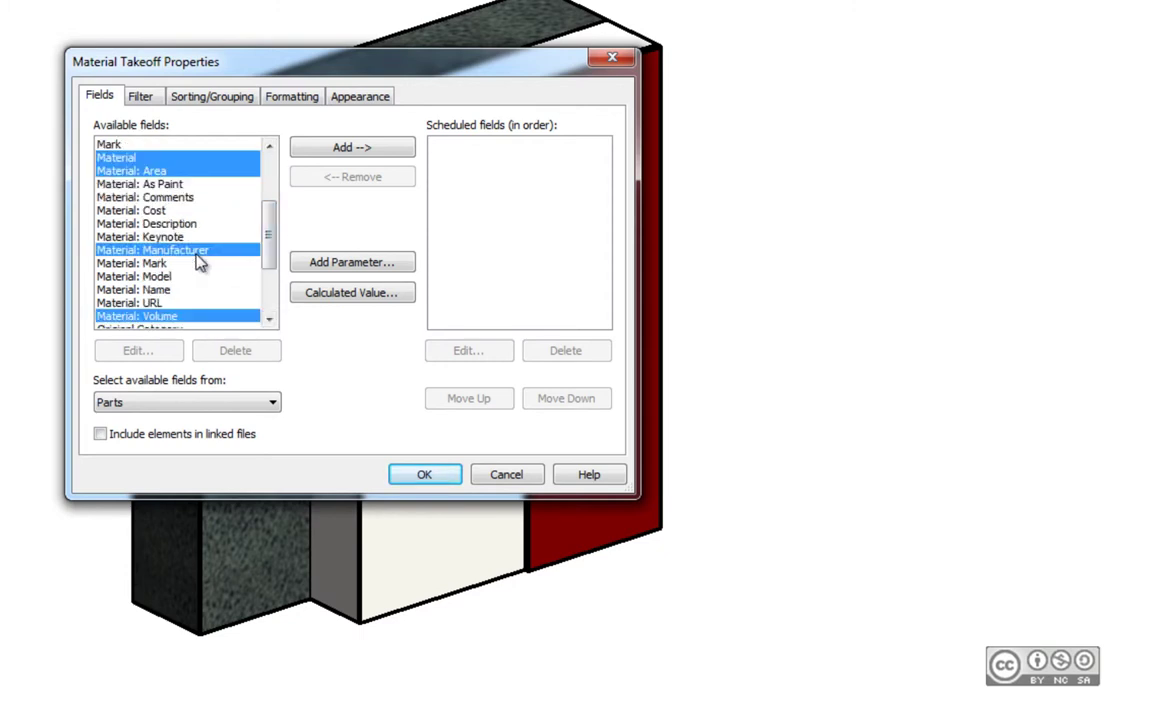
left_click(355, 148)
left_click(470, 184)
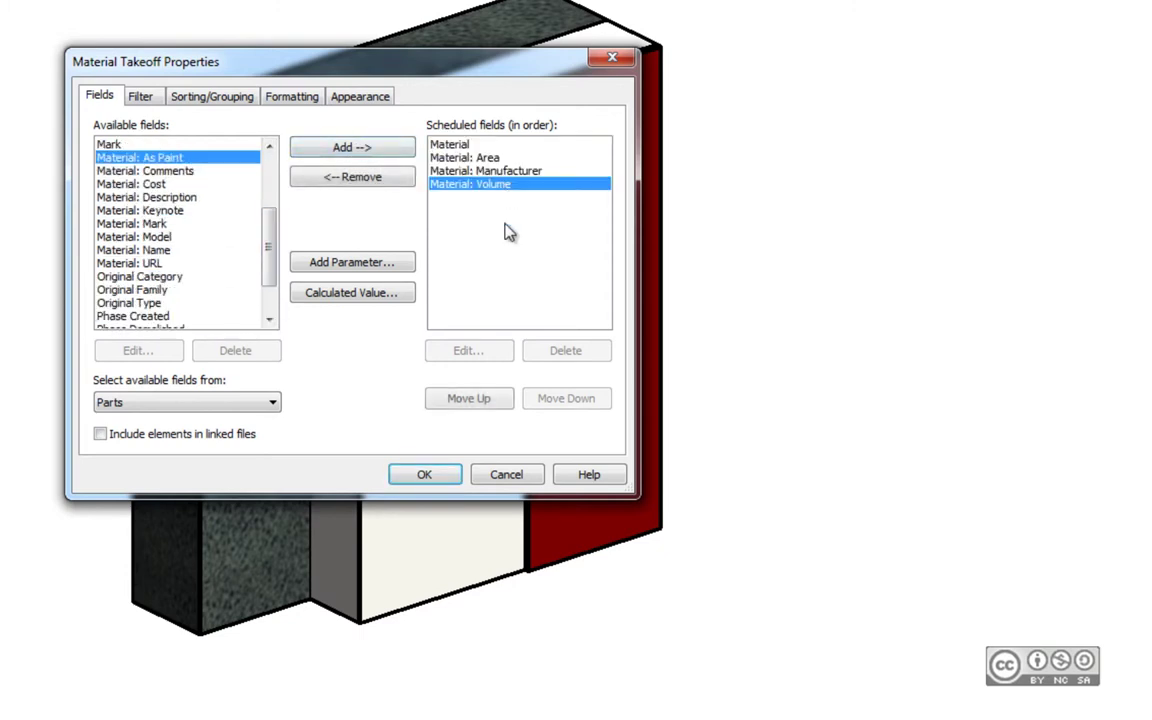
left_click(480, 400)
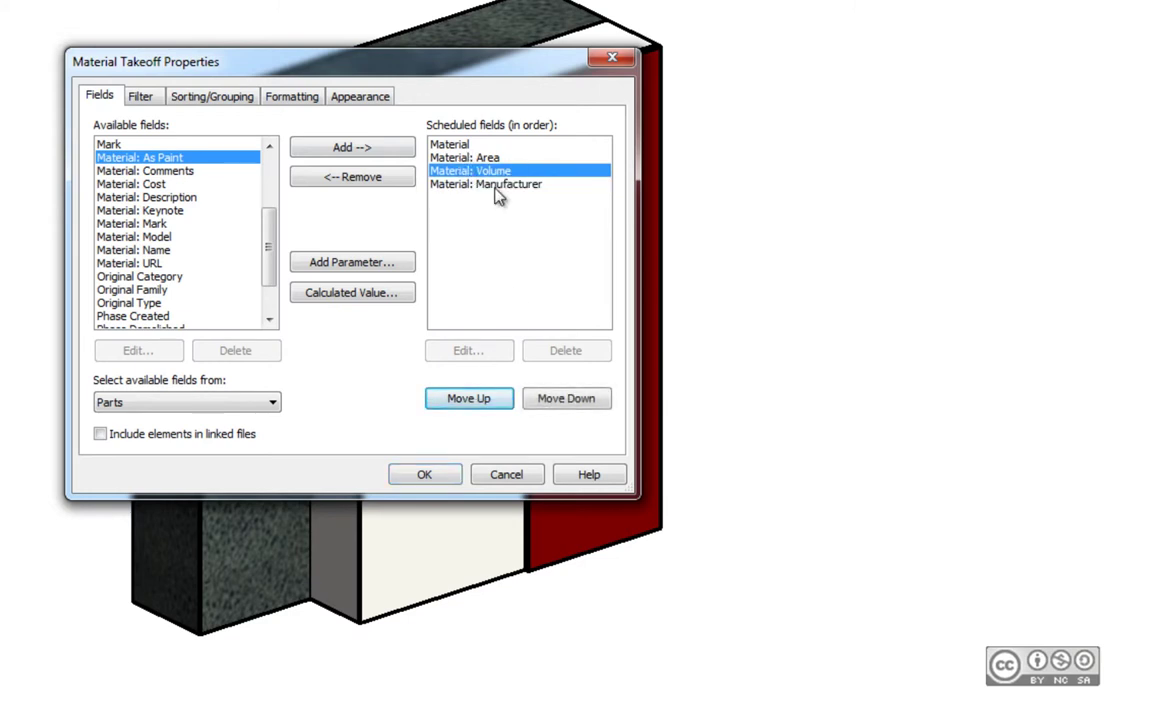
left_click(426, 476)
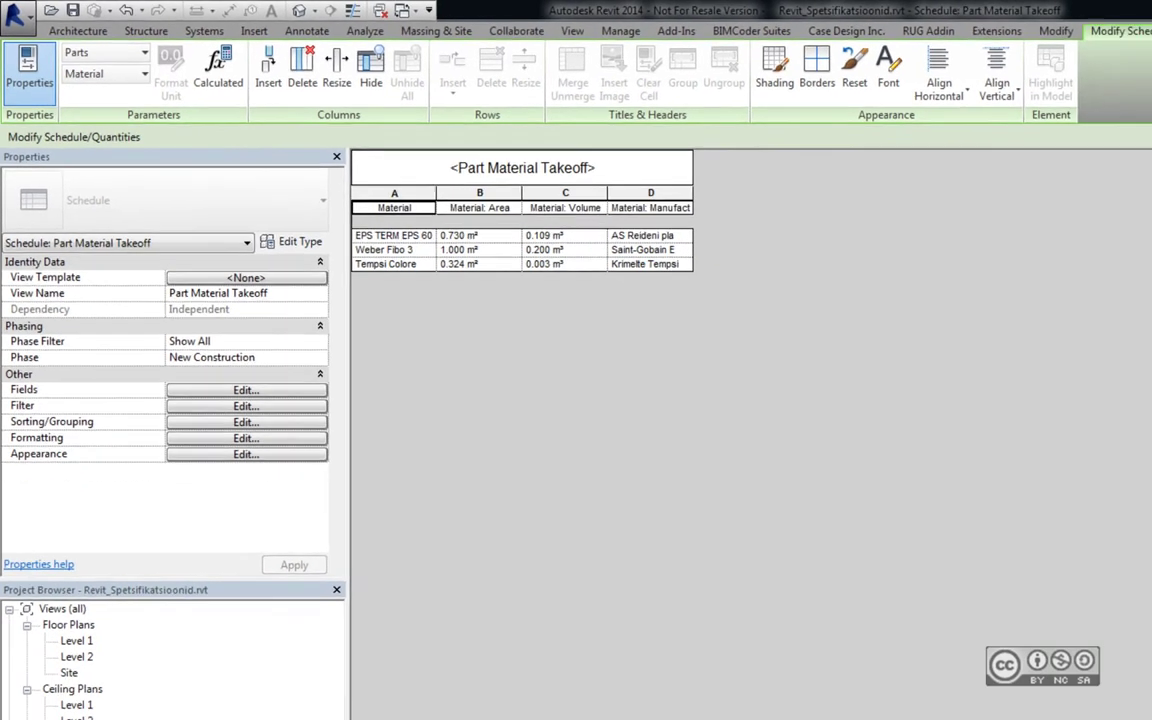
Tile the Wall Schedule, both material takeoffs and the 3D view, zooming the 3D view out.
key("ctrl+Tab")
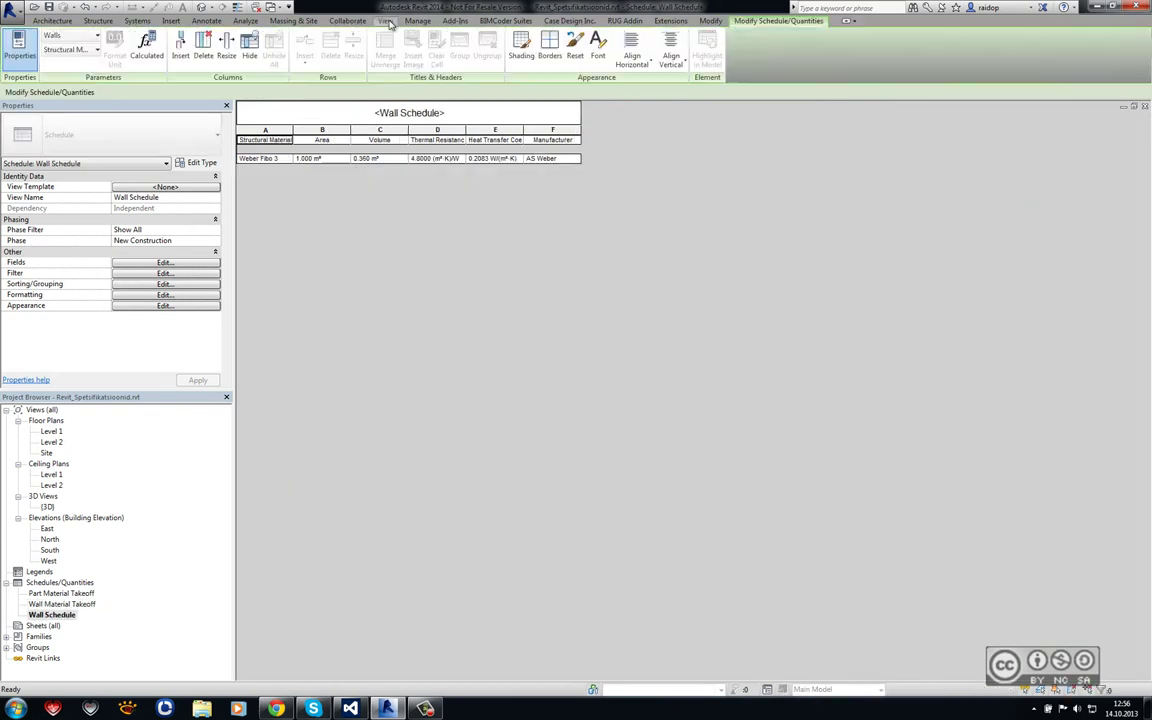
left_click(994, 65)
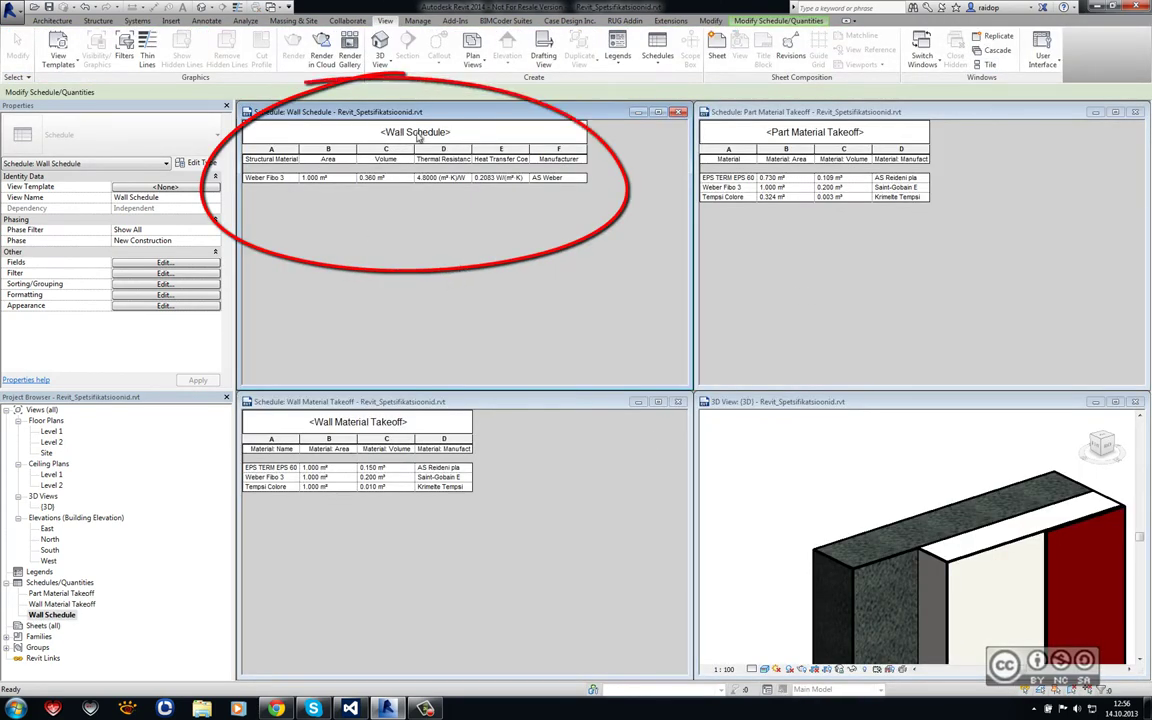
left_click(775, 440)
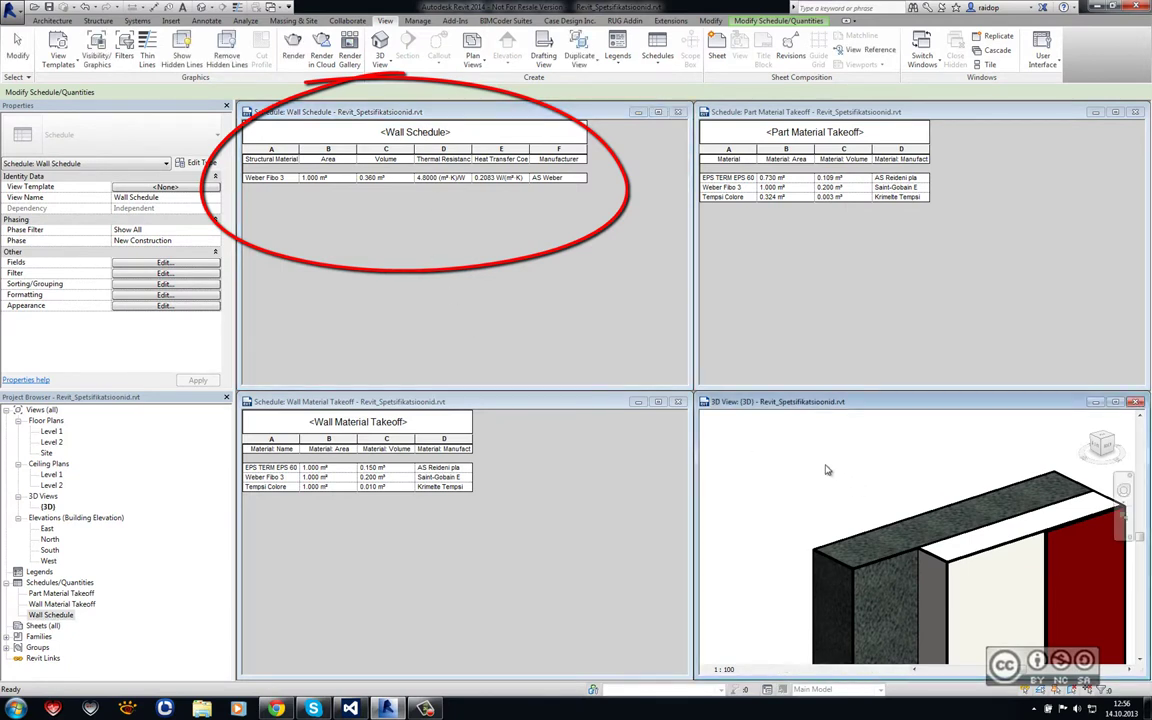
scroll(837, 498, "down", 3)
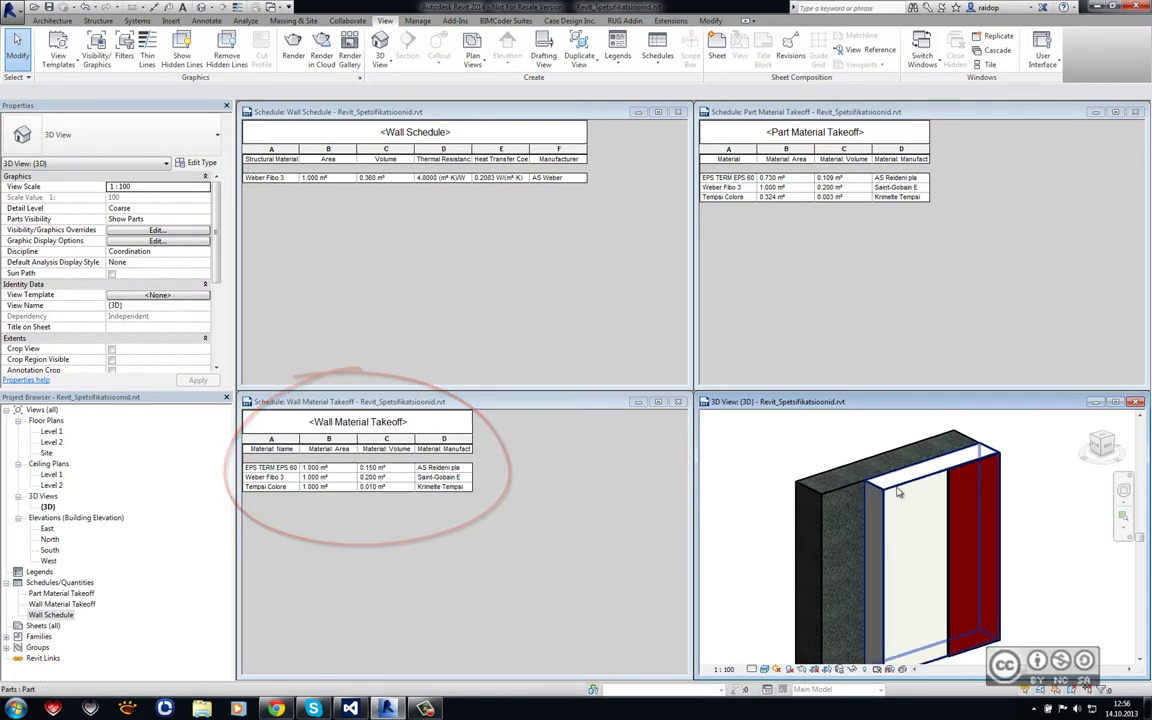
left_click(835, 470)
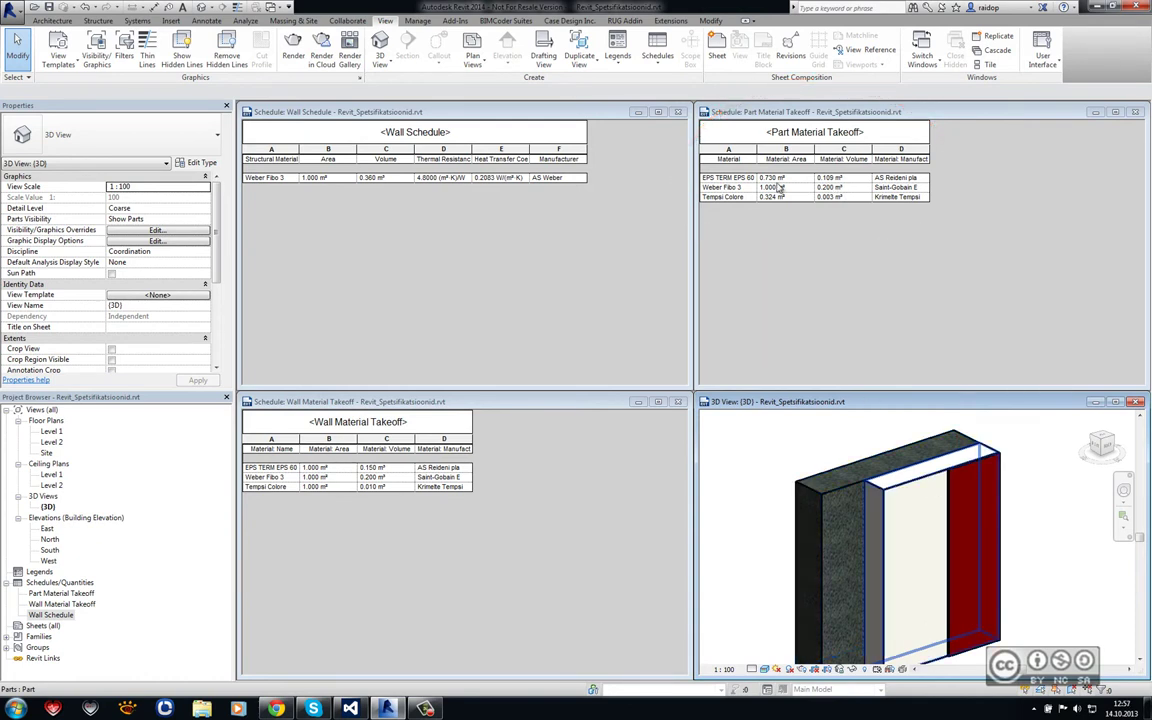
left_click(839, 271)
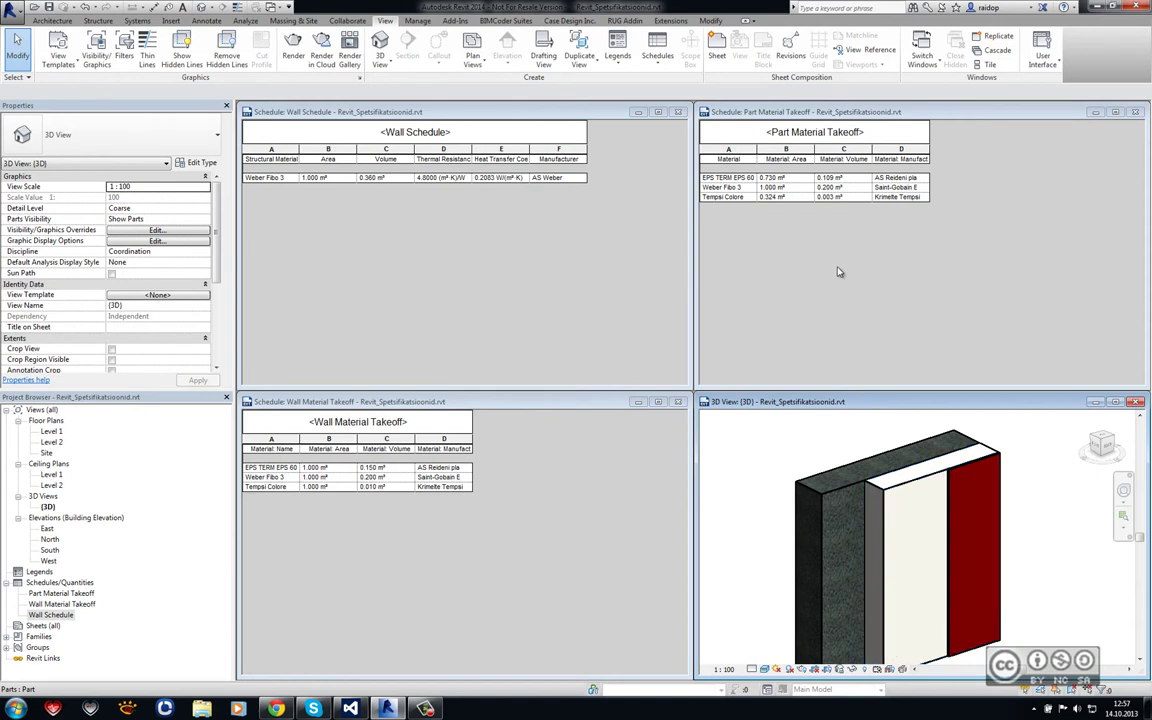